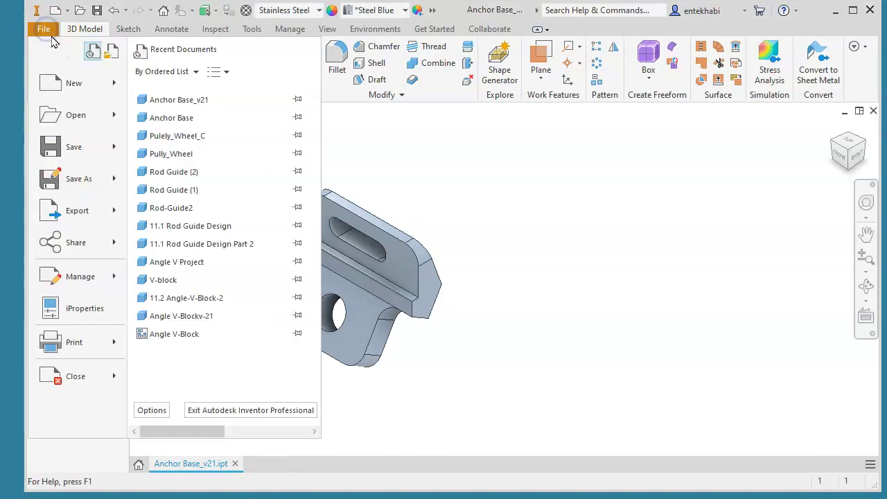
# Create a new drawing from the EGN-2 Template English.idw template
pyautogui.moveTo(68, 90)
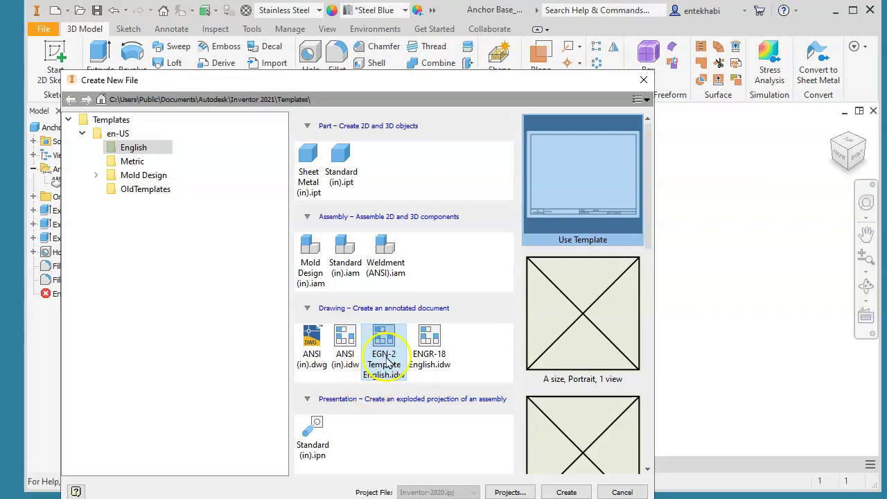
pyautogui.doubleClick(384, 357)
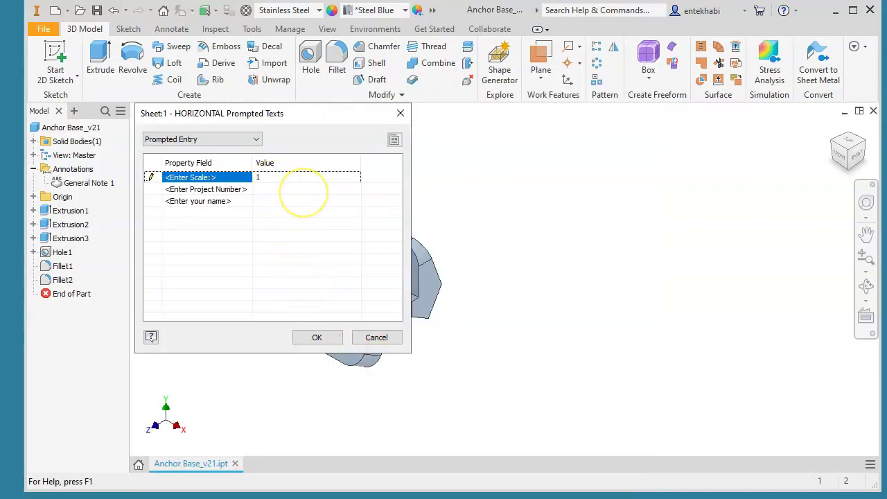
# Enter scale 1=1, project number 12.2 and the drafter's name in the prompted title-block fields
pyautogui.click(284, 189)
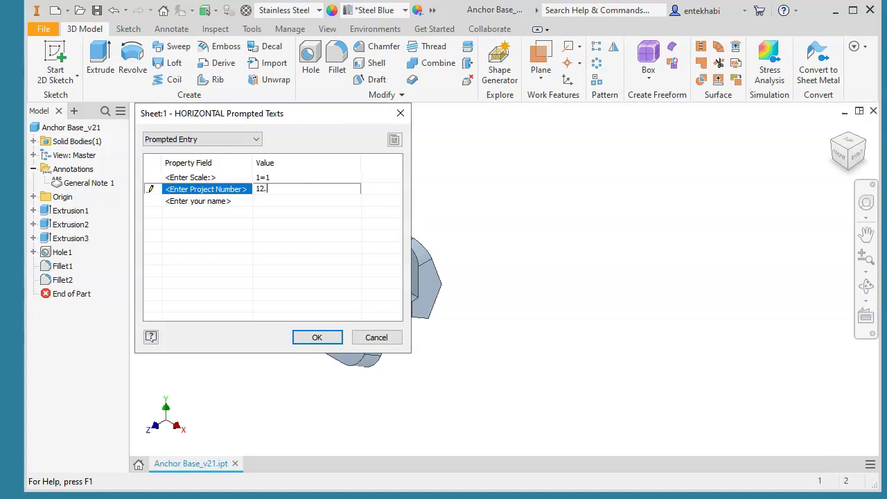
pyautogui.click(273, 201)
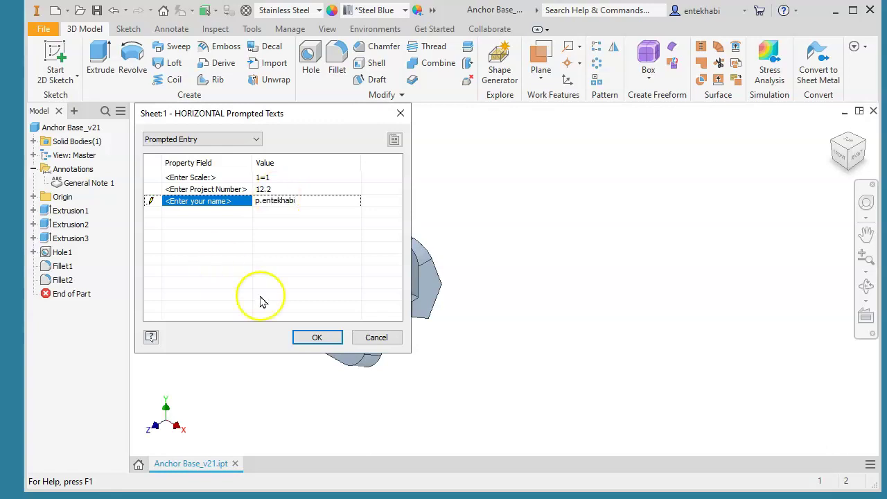
pyautogui.click(316, 337)
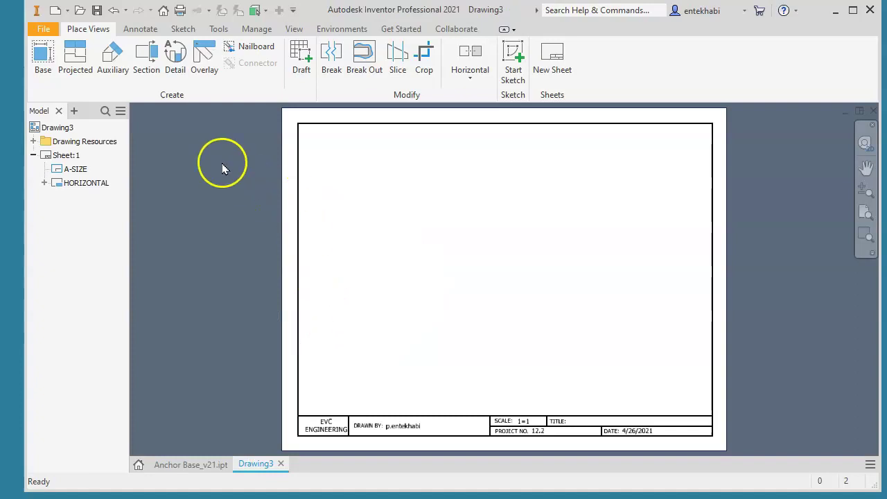
# Place a 1:1 front base view of Anchor Base in the sheet's lower-left area
pyautogui.click(40, 61)
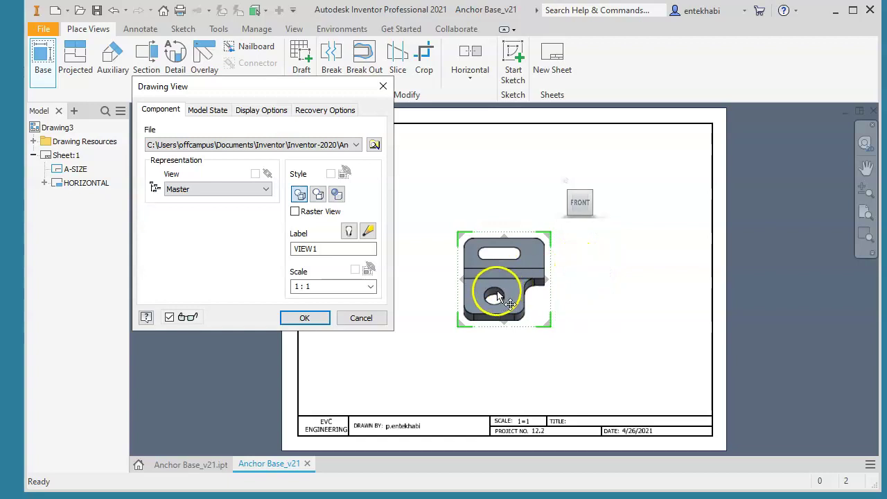
pyautogui.click(305, 317)
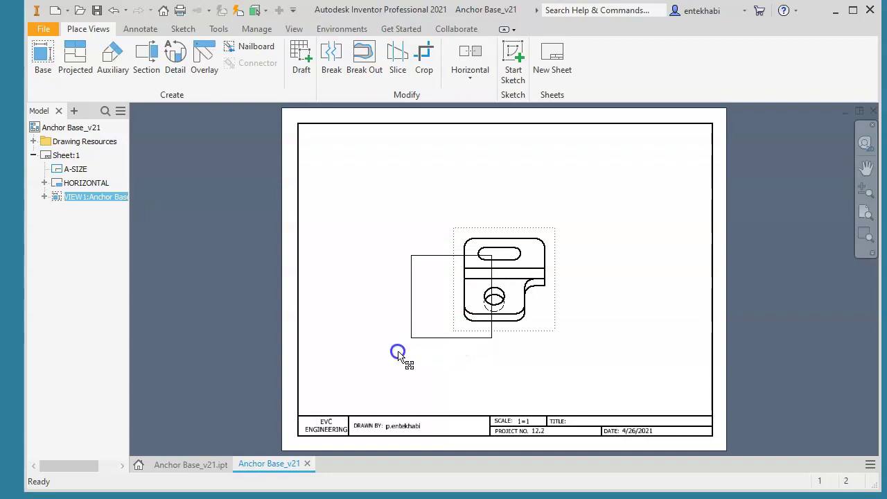
pyautogui.click(347, 374)
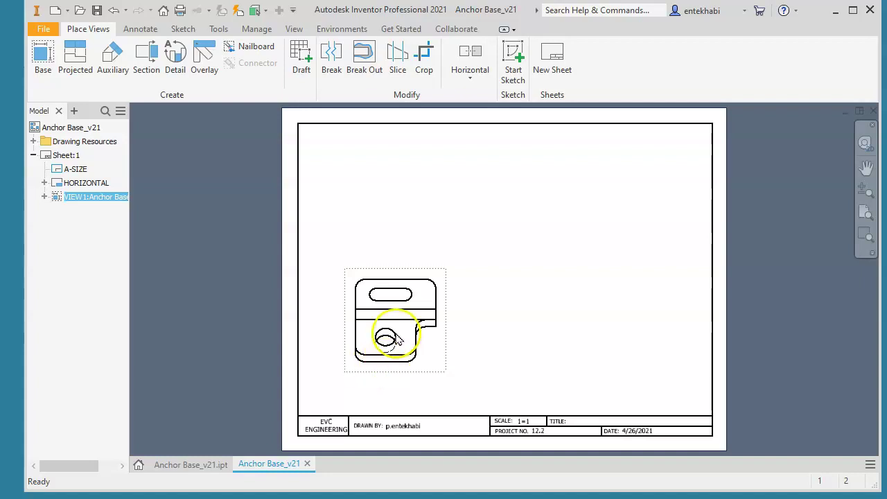
pyautogui.scroll(3, 395, 334)
pyautogui.scroll(-4, 396, 338)
pyautogui.scroll(-5, 396, 338)
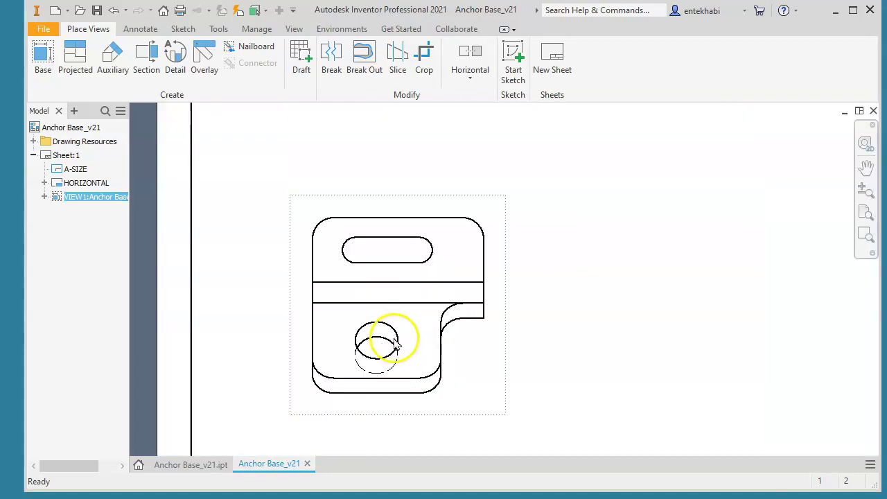
pyautogui.scroll(3, 390, 343)
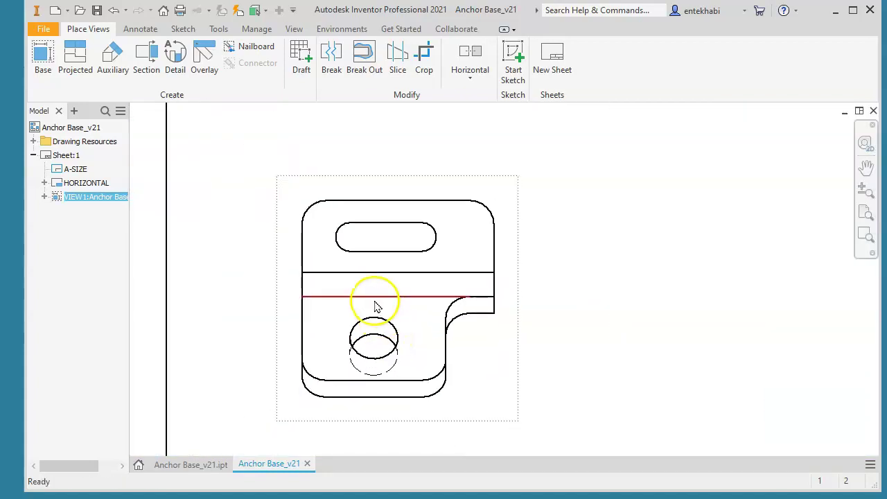
pyautogui.scroll(1, 368, 296)
pyautogui.moveTo(326, 254); pyautogui.dragTo(323, 248, button='middle')
pyautogui.click(241, 253)
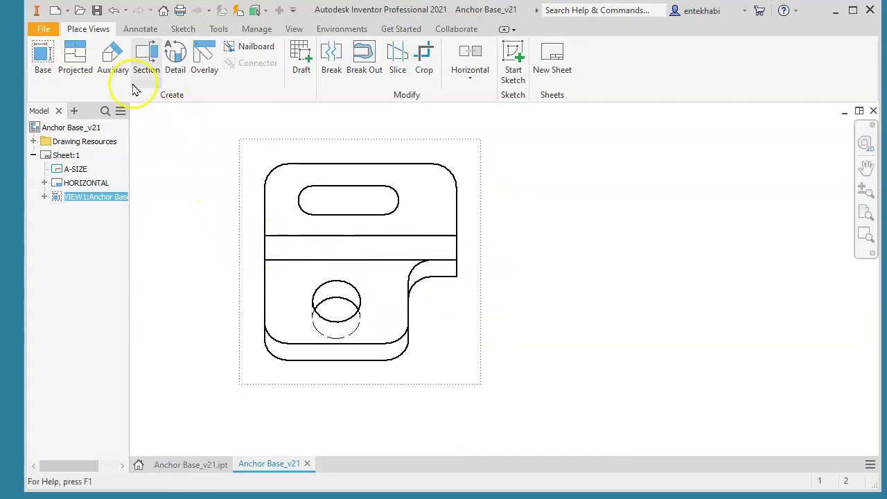
# Cut section A-A vertically through the hole and place it at 1:1 right of the base view
pyautogui.click(152, 59)
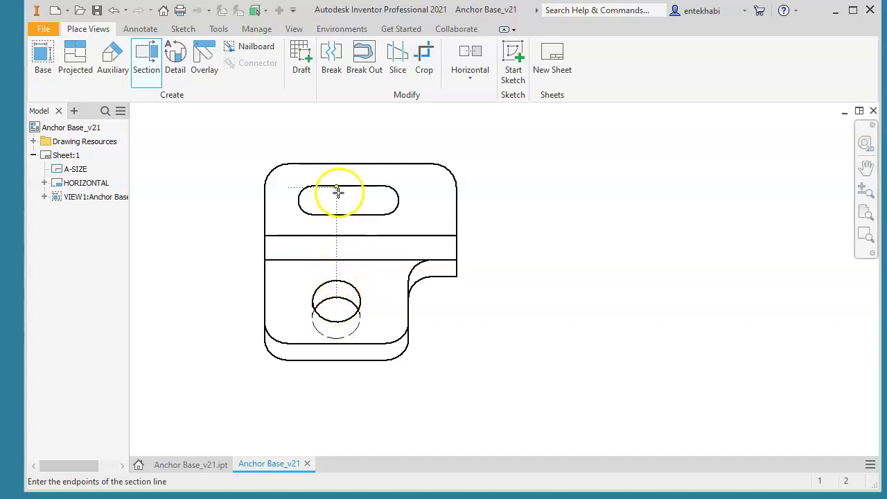
pyautogui.click(334, 143)
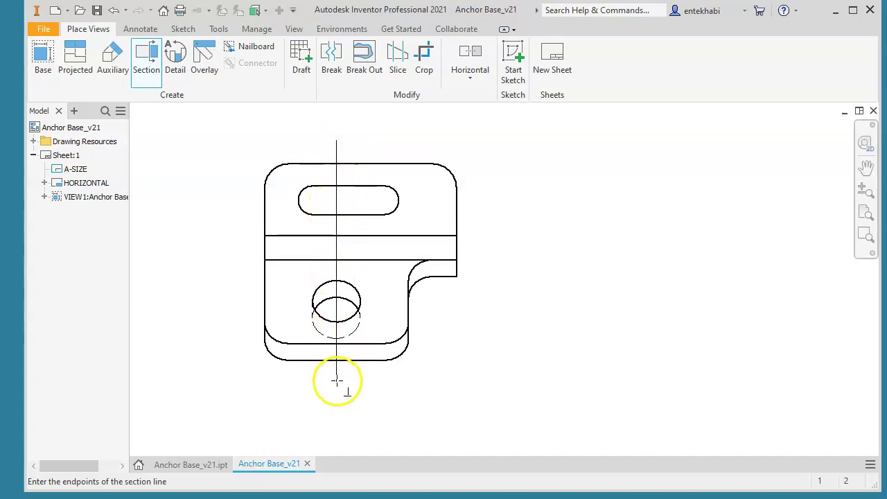
pyautogui.click(337, 387)
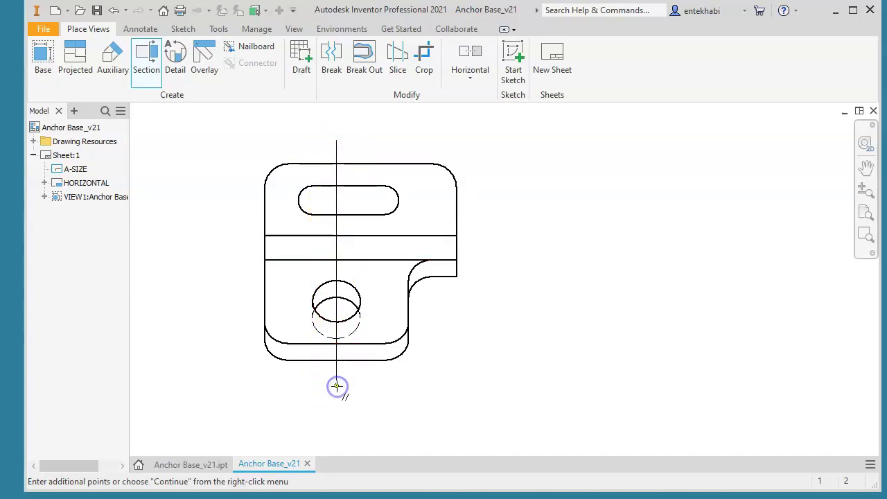
pyautogui.moveTo(353, 385); pyautogui.dragTo(406, 380, button='right')
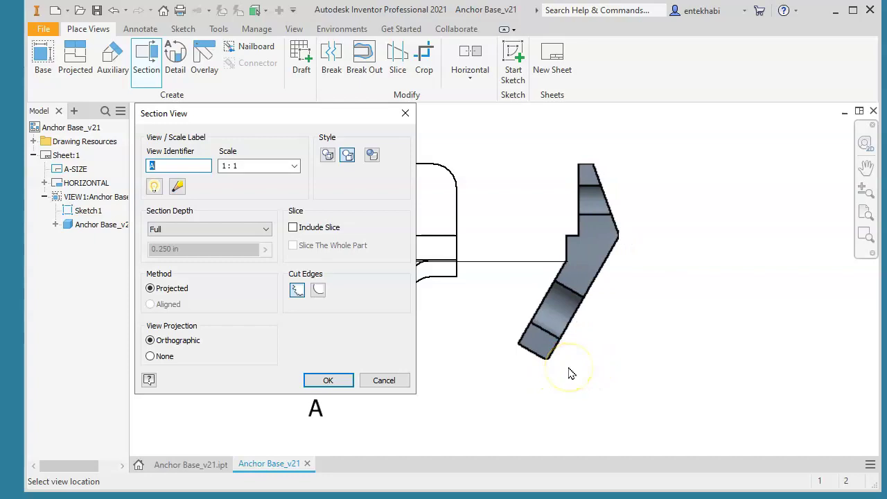
pyautogui.click(611, 368)
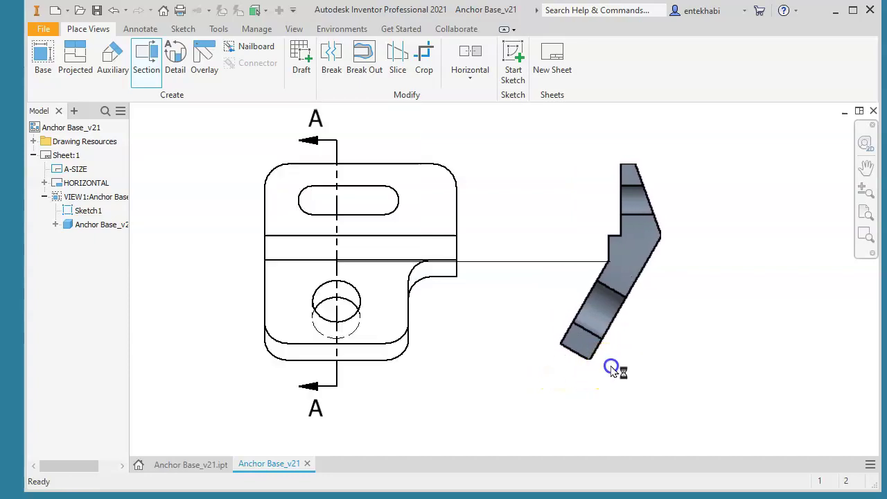
pyautogui.scroll(-3, 521, 426)
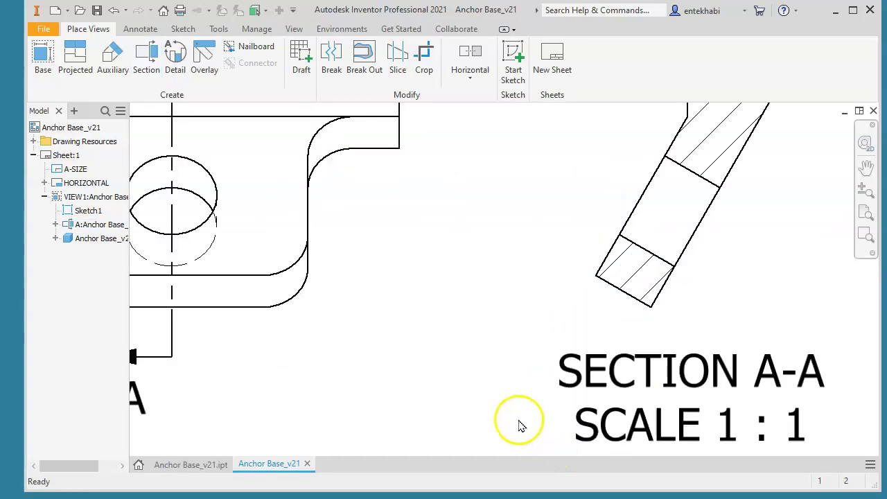
pyautogui.scroll(3, 521, 426)
pyautogui.moveTo(505, 422)
pyautogui.mouseDown(button='middle')
pyautogui.moveTo(392, 376)
pyautogui.moveTo(283, 363)
pyautogui.moveTo(297, 388)
pyautogui.moveTo(351, 388)
pyautogui.moveTo(354, 406)
pyautogui.mouseUp(button='middle')
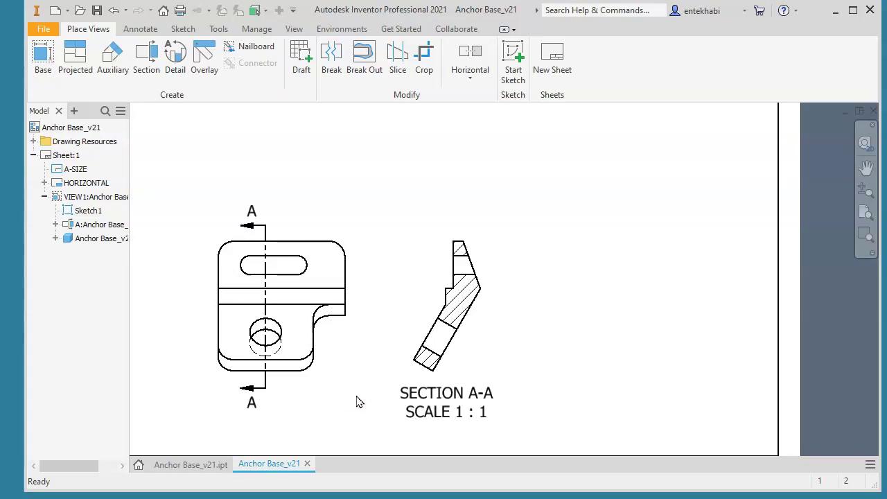
pyautogui.scroll(3, 370, 390)
pyautogui.scroll(-4, 371, 389)
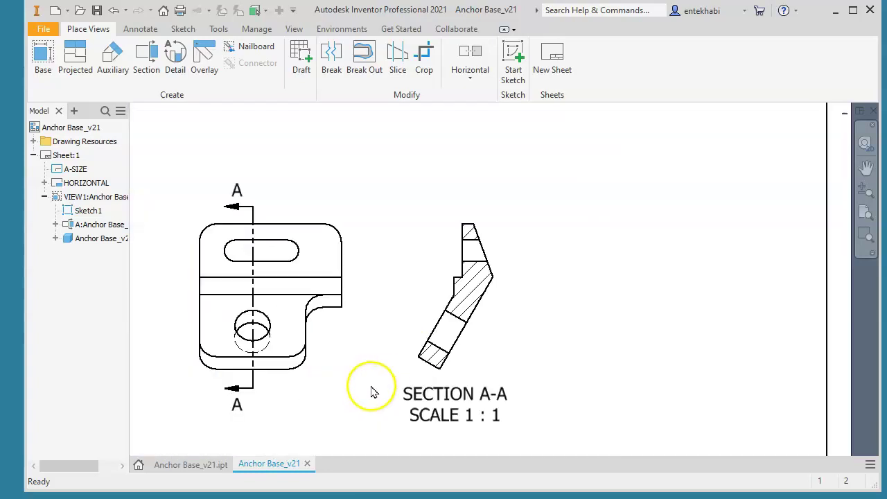
pyautogui.moveTo(388, 321)
pyautogui.mouseDown(button='middle')
pyautogui.moveTo(406, 348)
pyautogui.moveTo(431, 358)
pyautogui.mouseUp(button='middle')
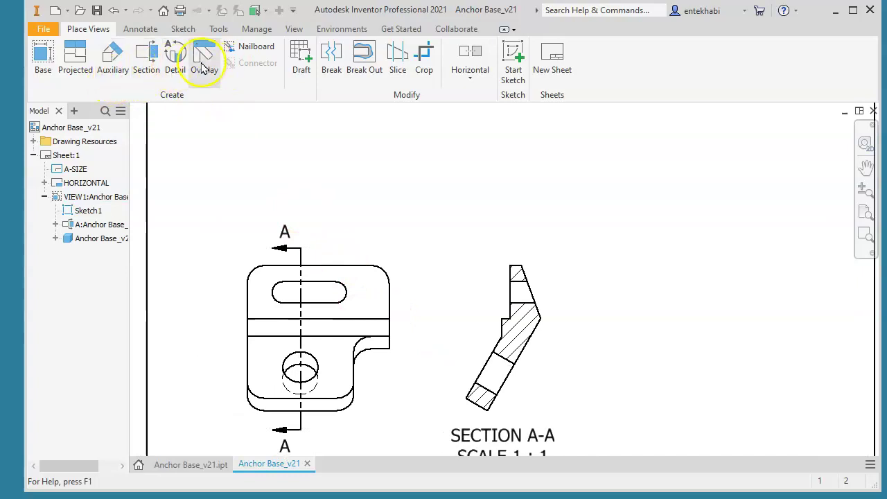
# Project auxiliary view B from section A-A's slanted edge and place it above the base view
pyautogui.click(117, 62)
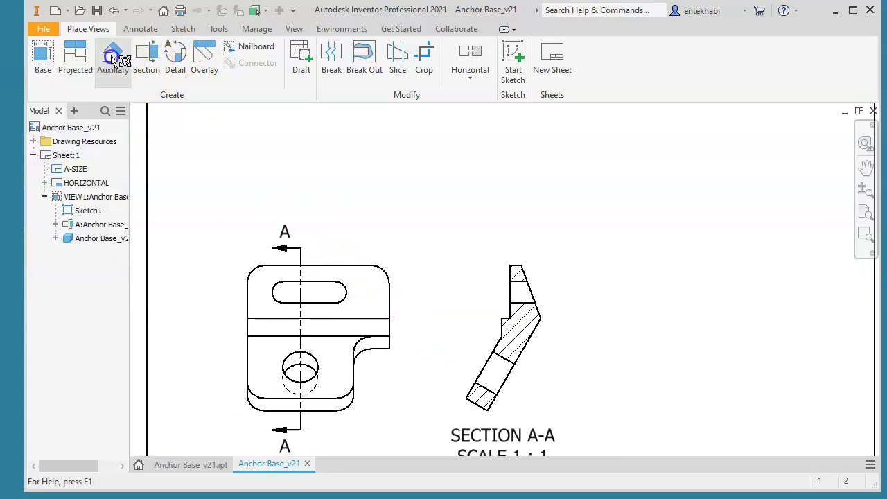
pyautogui.click(489, 261)
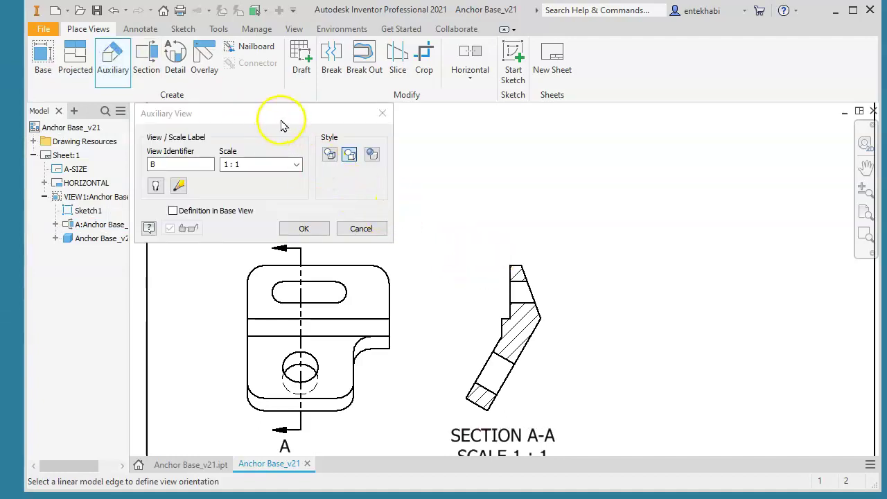
pyautogui.moveTo(665, 132); pyautogui.dragTo(664, 130)
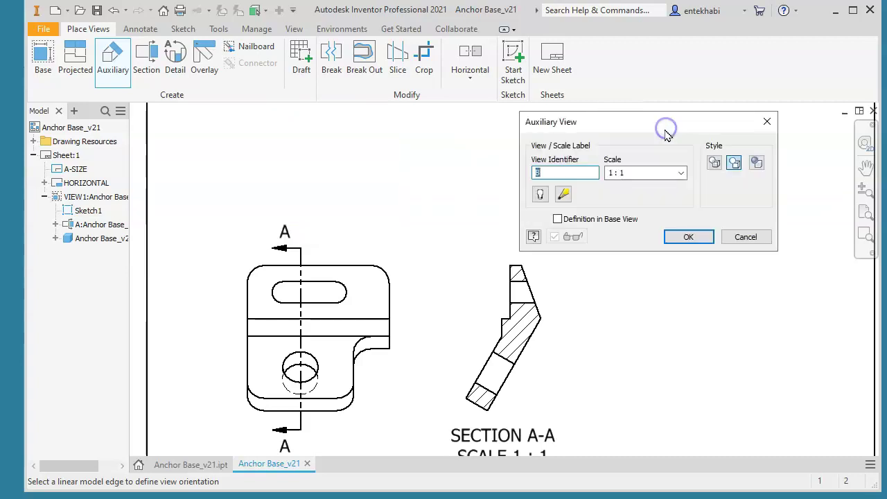
pyautogui.click(489, 364)
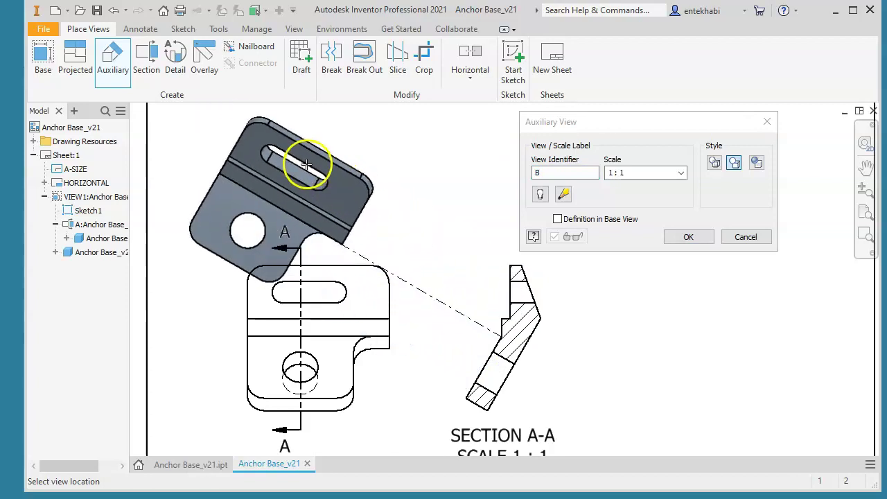
pyautogui.click(306, 164)
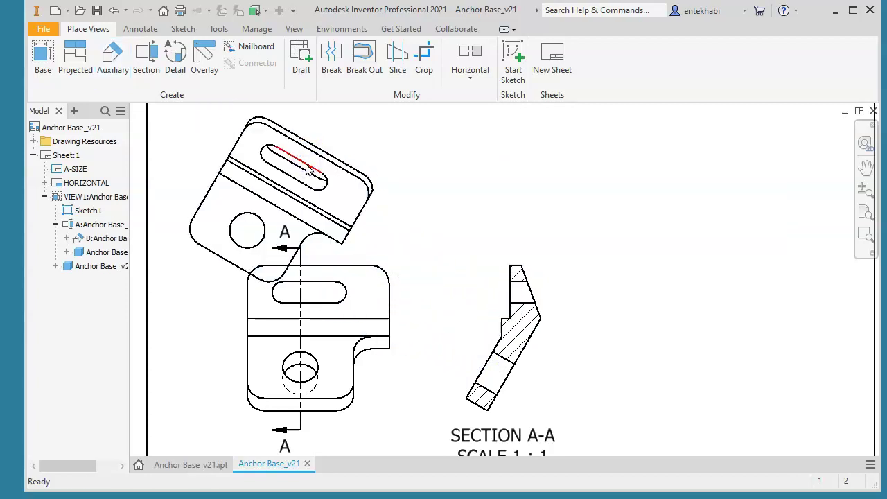
pyautogui.rightClick(309, 170)
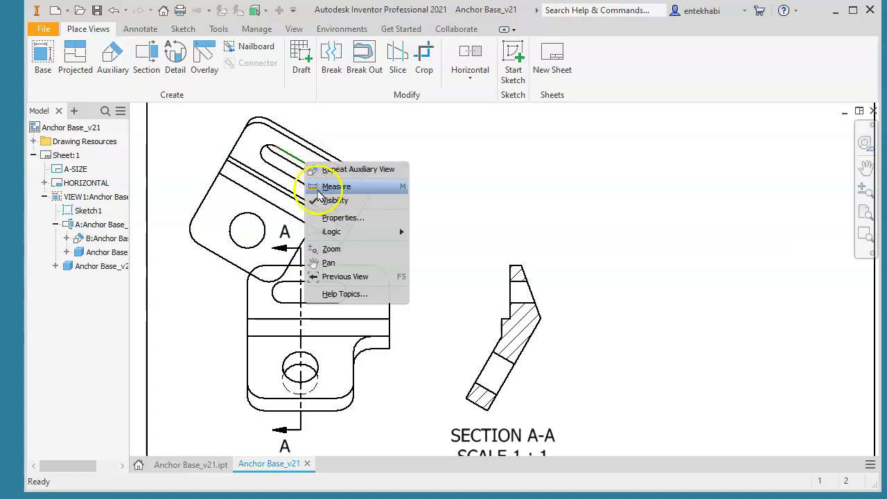
pyautogui.click(429, 155)
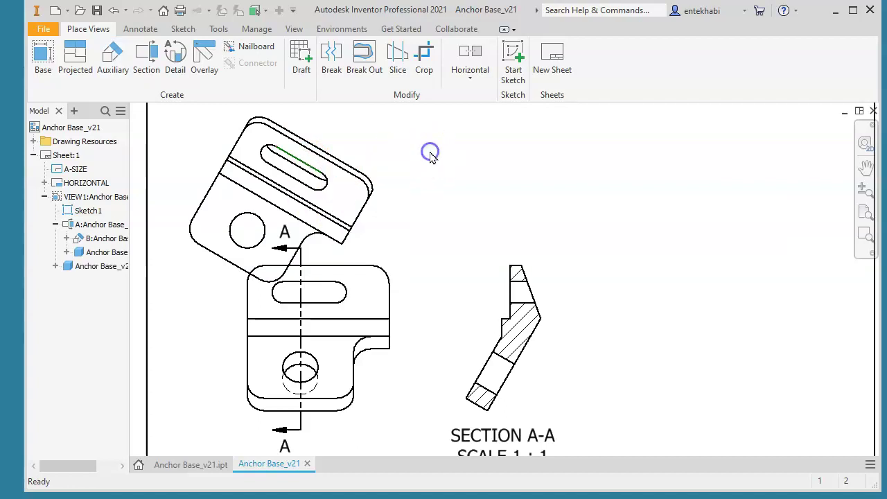
pyautogui.scroll(3, 402, 259)
pyautogui.scroll(-2, 400, 262)
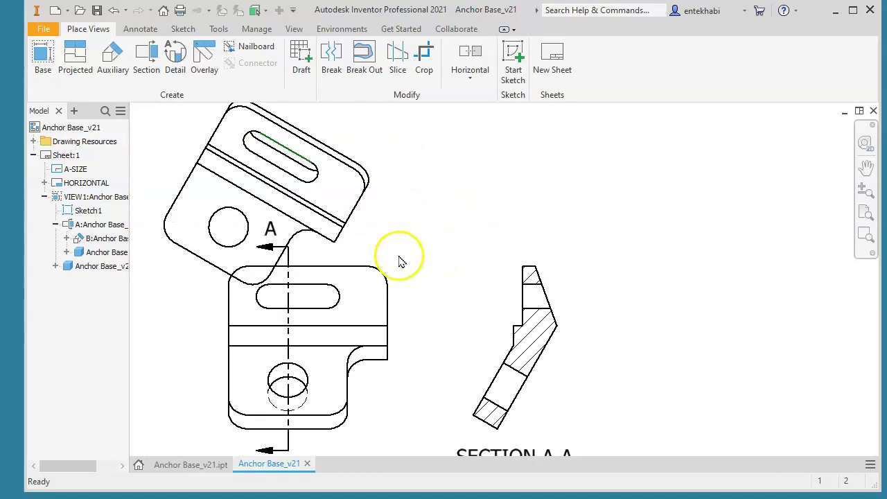
pyautogui.moveTo(372, 263); pyautogui.dragTo(392, 293, button='middle')
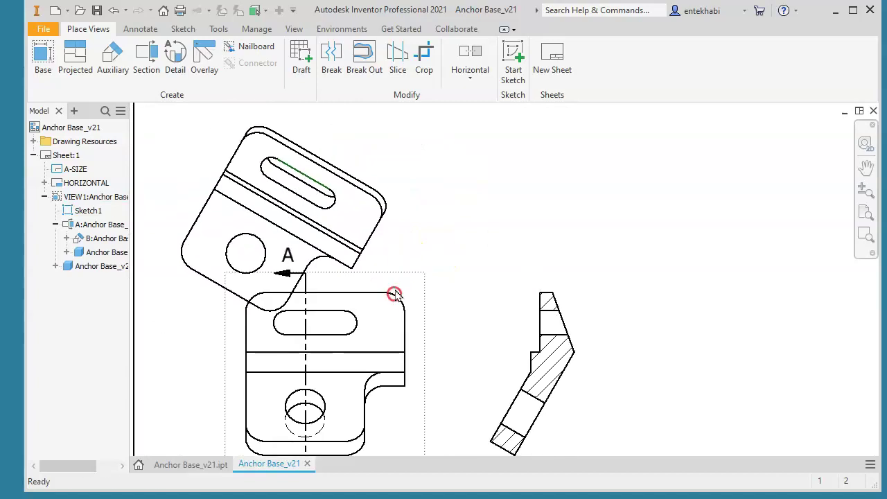
# Break auxiliary view B's alignment to its parent view
pyautogui.rightClick(405, 217)
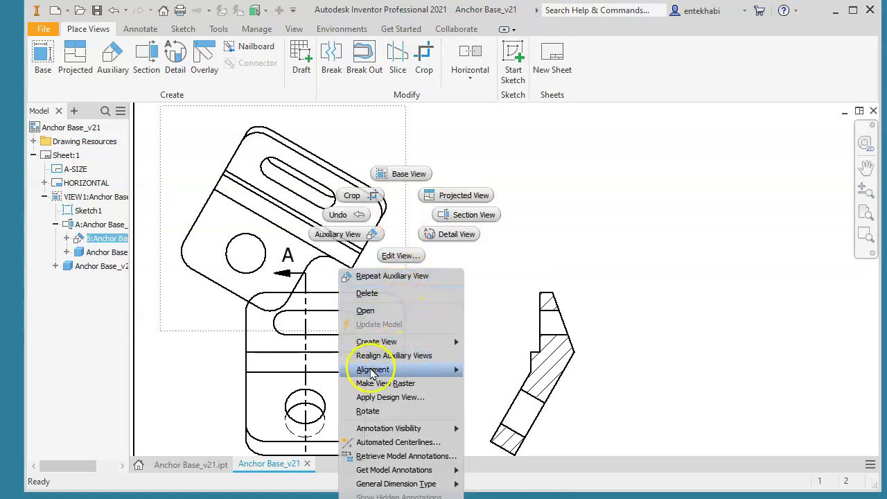
pyautogui.moveTo(381, 371)
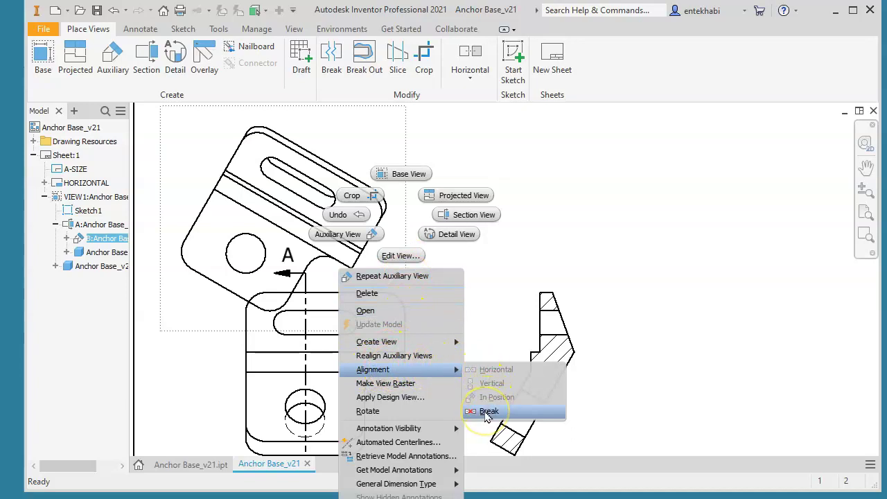
pyautogui.click(489, 410)
# Drag view B-B upward so it sits above the front view
pyautogui.moveTo(429, 343); pyautogui.dragTo(432, 316)
pyautogui.scroll(3, 429, 337)
pyautogui.scroll(-4, 432, 316)
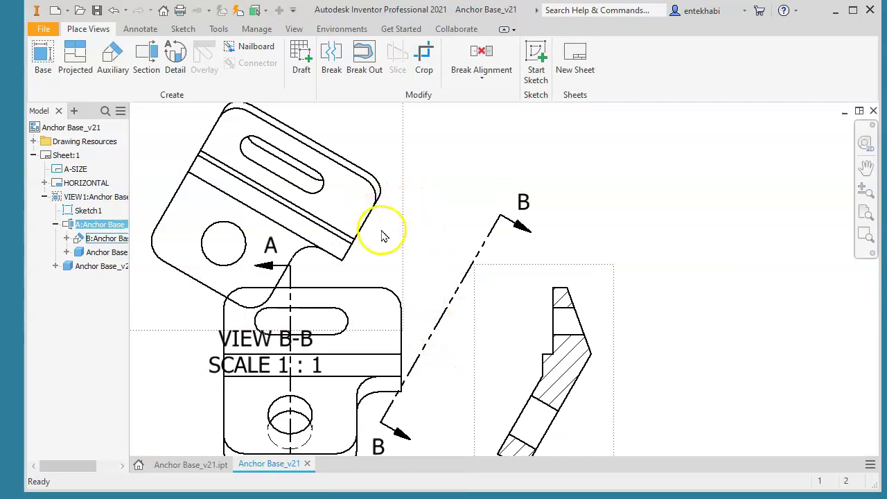
pyautogui.moveTo(382, 237); pyautogui.dragTo(406, 273, button='middle')
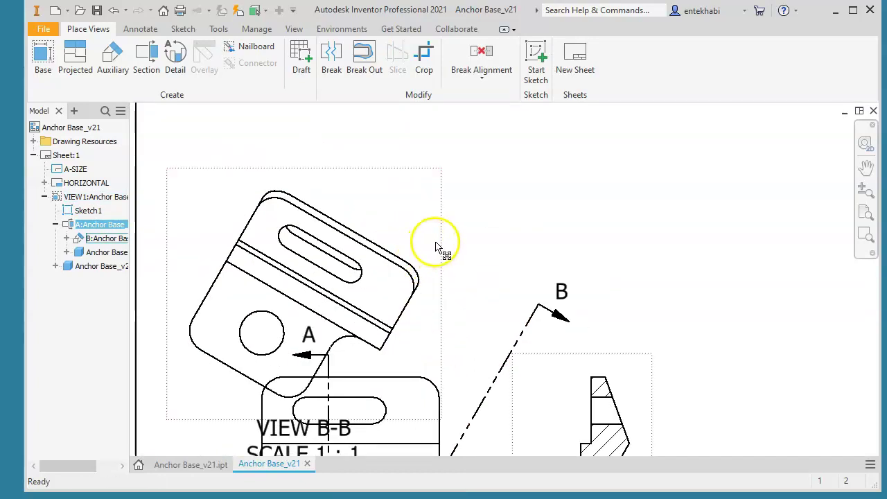
pyautogui.moveTo(437, 247); pyautogui.dragTo(456, 170)
pyautogui.scroll(-1, 392, 231)
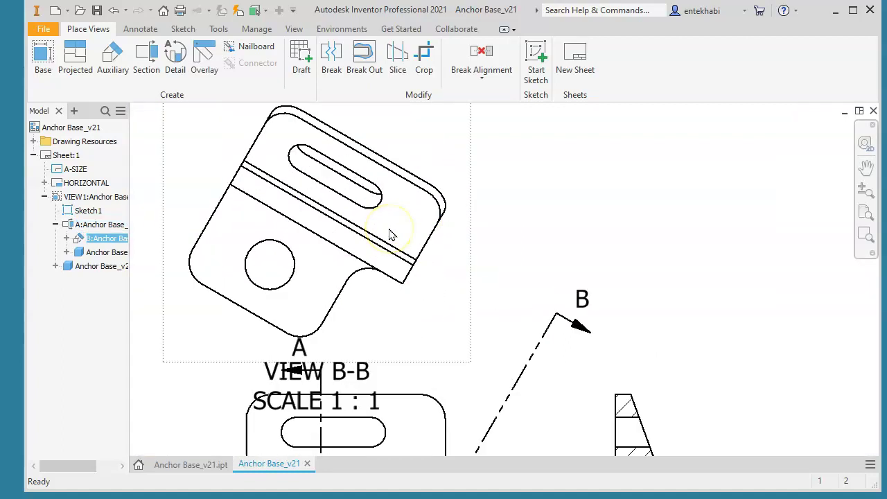
pyautogui.scroll(-1, 390, 235)
pyautogui.scroll(-1, 390, 235)
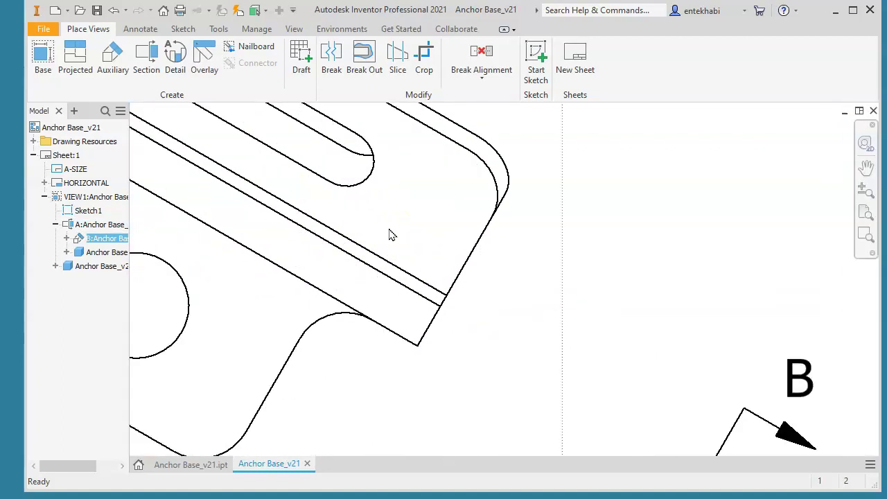
pyautogui.scroll(2, 390, 235)
# Nudge view B-B up and right and adjust the B-B section line position
pyautogui.scroll(2, 390, 235)
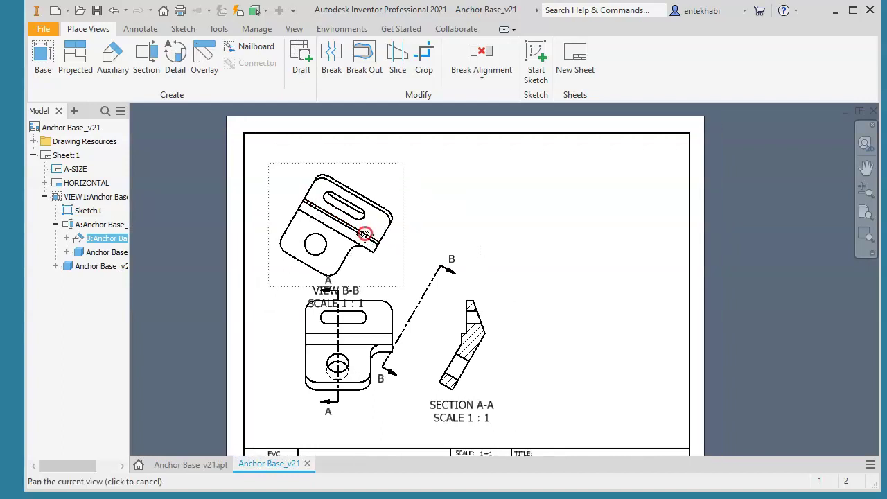
pyautogui.moveTo(390, 235); pyautogui.dragTo(346, 233, button='middle')
pyautogui.moveTo(348, 231)
pyautogui.mouseDown()
pyautogui.moveTo(354, 205)
pyautogui.moveTo(366, 204)
pyautogui.mouseUp()
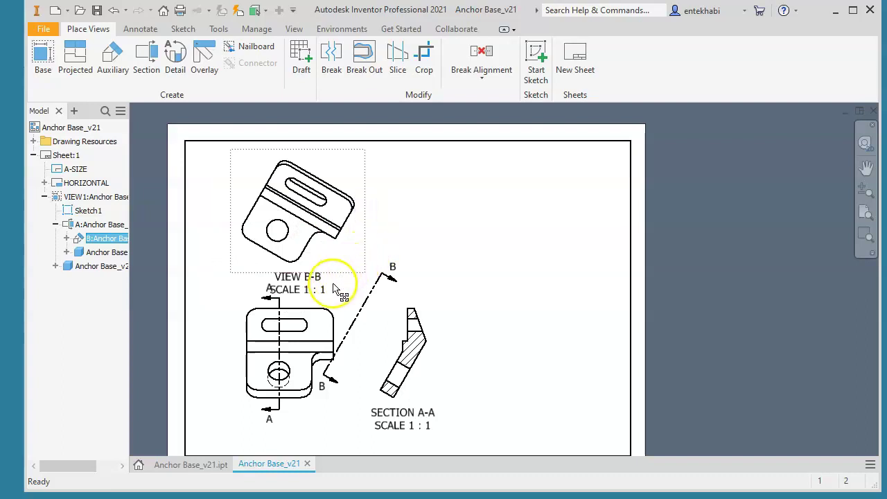
pyautogui.moveTo(345, 303); pyautogui.dragTo(401, 343)
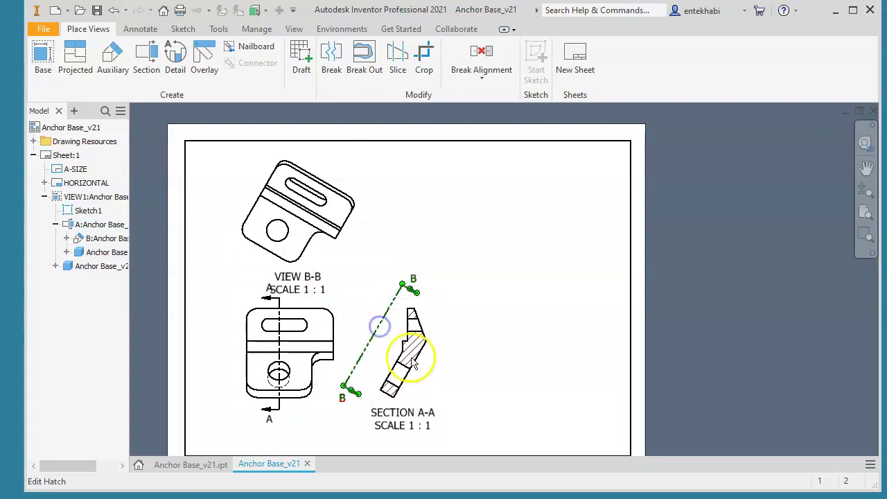
# Move section view A-A further right and reposition the B-B section line beside it
pyautogui.click(446, 376)
pyautogui.moveTo(465, 388); pyautogui.dragTo(479, 388)
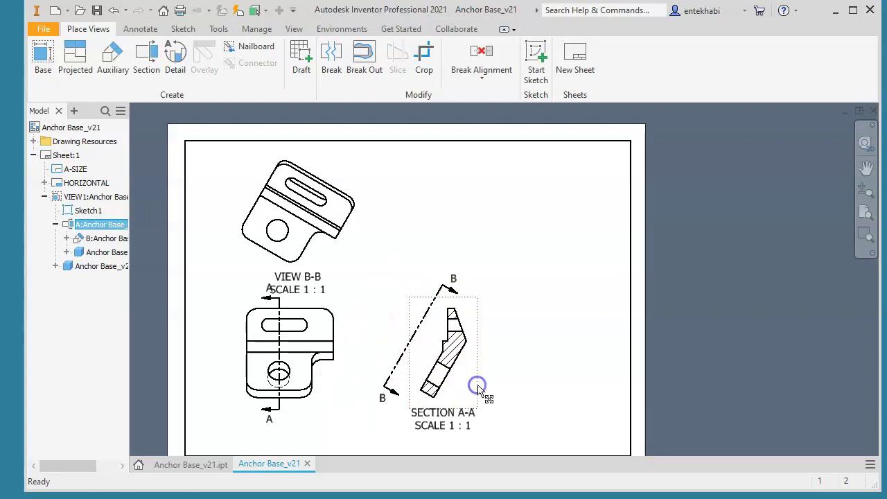
pyautogui.moveTo(412, 362); pyautogui.dragTo(408, 325)
pyautogui.moveTo(383, 388); pyautogui.dragTo(393, 368)
pyautogui.click(357, 288)
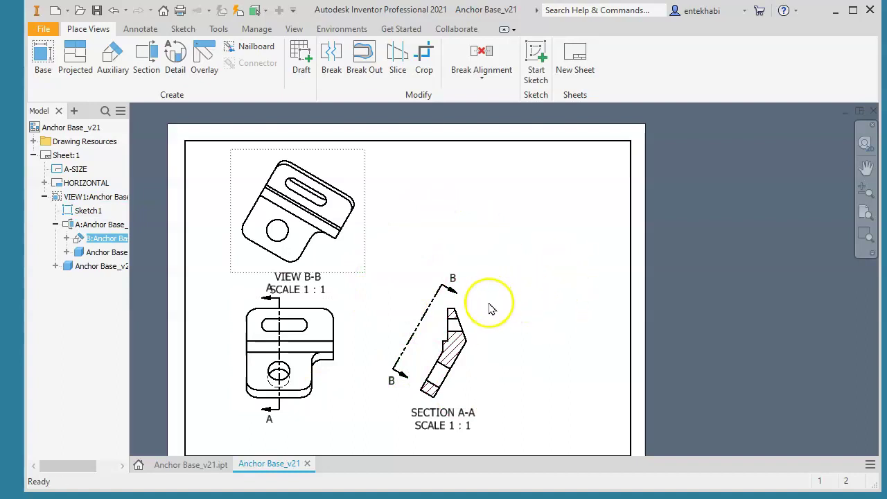
pyautogui.scroll(3, 489, 307)
pyautogui.scroll(-3, 489, 308)
pyautogui.scroll(-2, 431, 282)
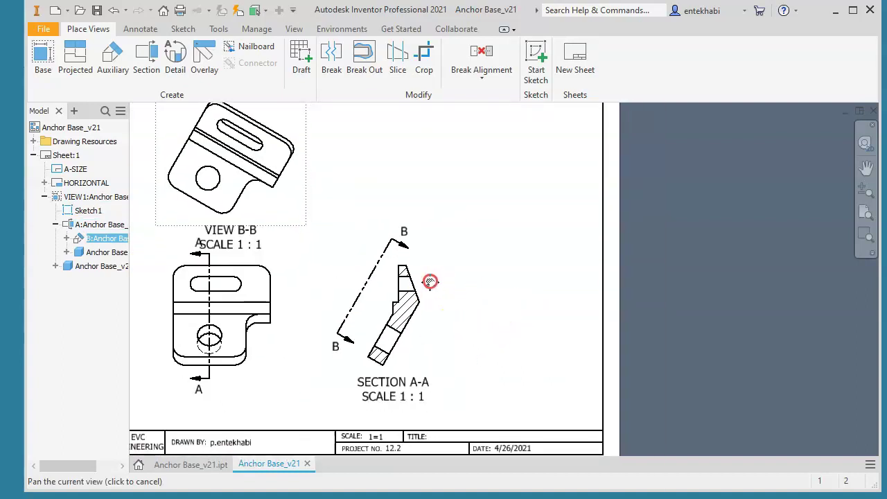
pyautogui.scroll(-2, 414, 327)
pyautogui.click(419, 327)
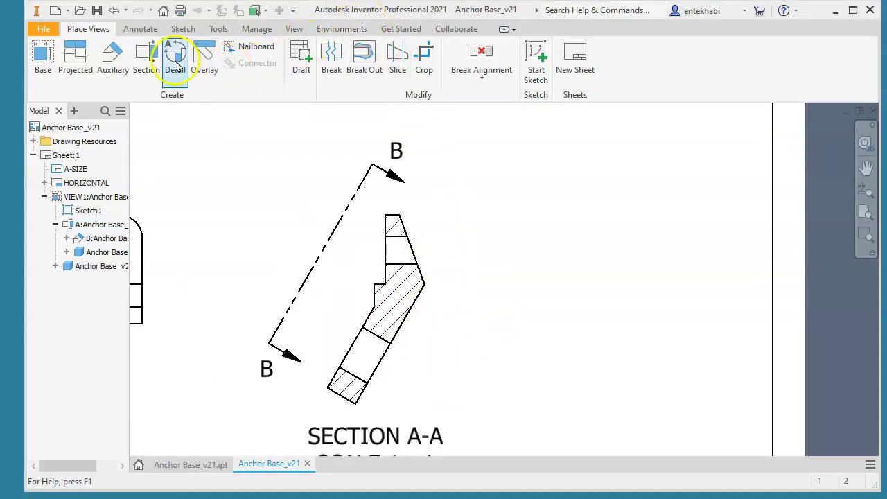
# Start a detail view of section A-A with the scale set to 3:1
pyautogui.click(175, 66)
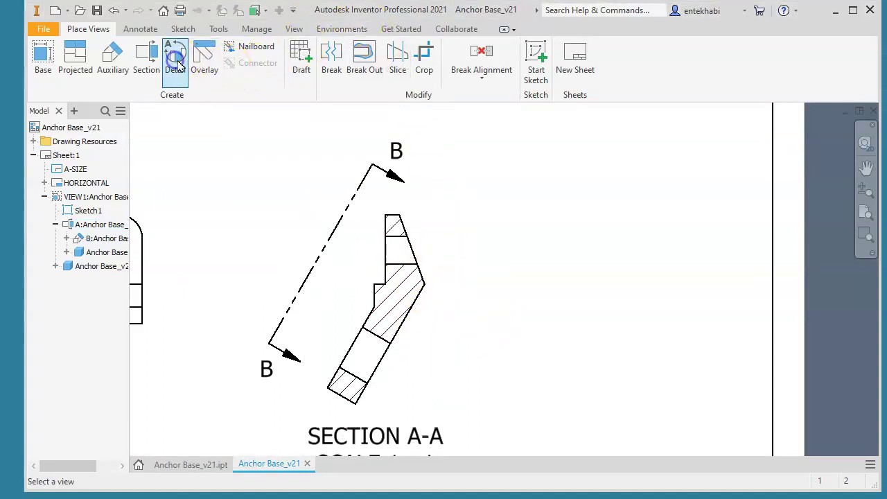
pyautogui.click(409, 278)
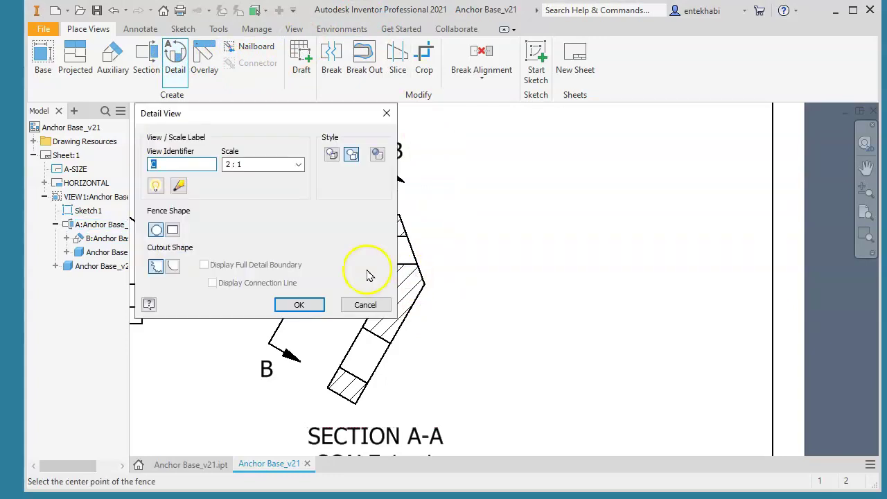
pyautogui.click(296, 166)
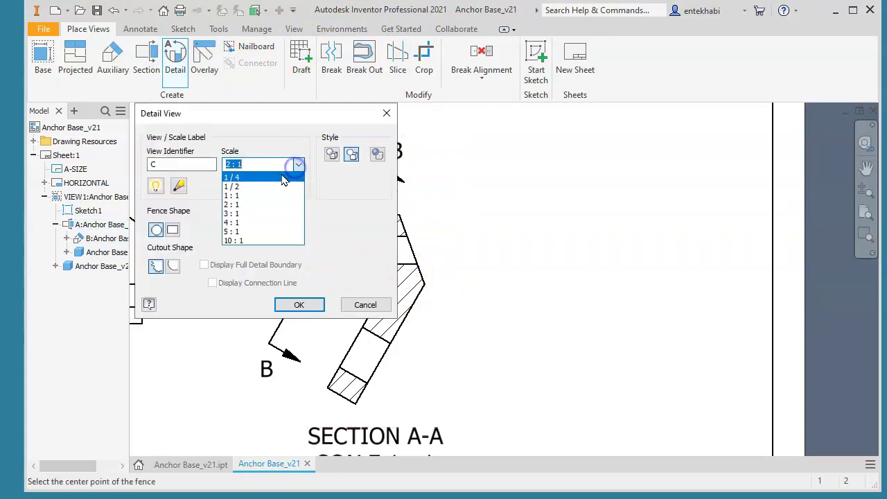
pyautogui.click(239, 214)
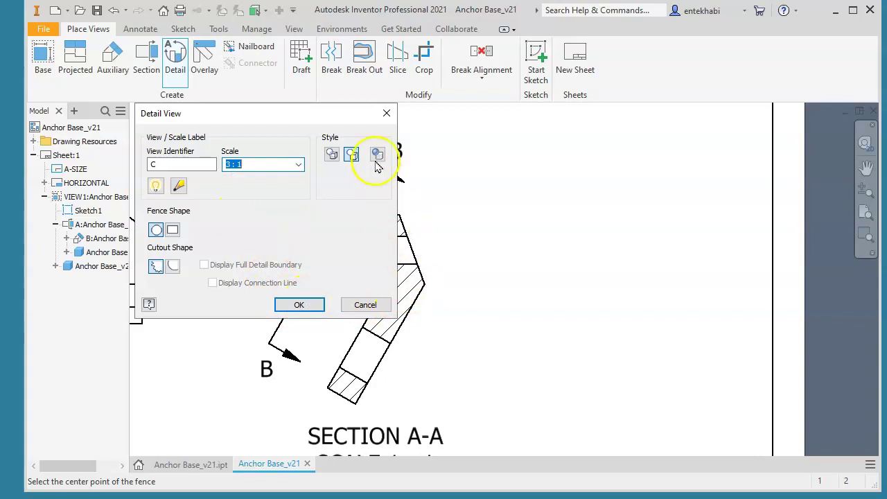
pyautogui.moveTo(329, 122)
pyautogui.mouseDown()
pyautogui.moveTo(430, 143)
pyautogui.moveTo(693, 141)
pyautogui.mouseUp()
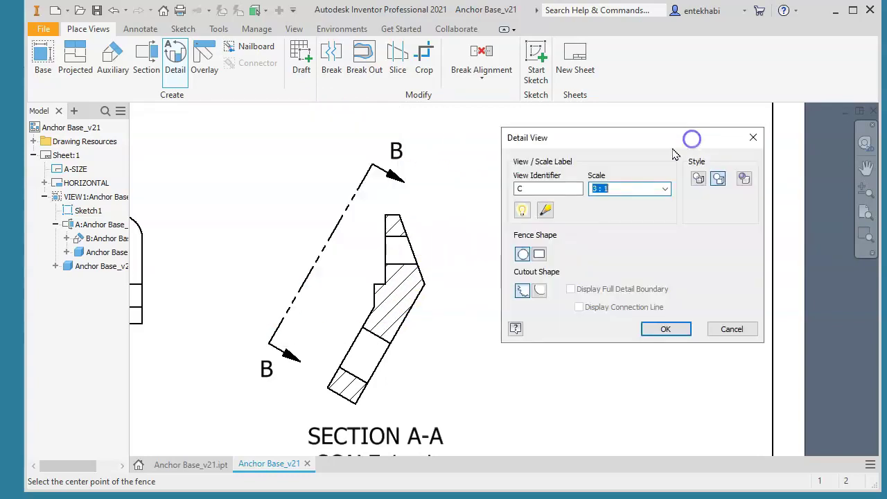
# Circle the bend with the detail fence and place detail C right of section A-A
pyautogui.click(407, 277)
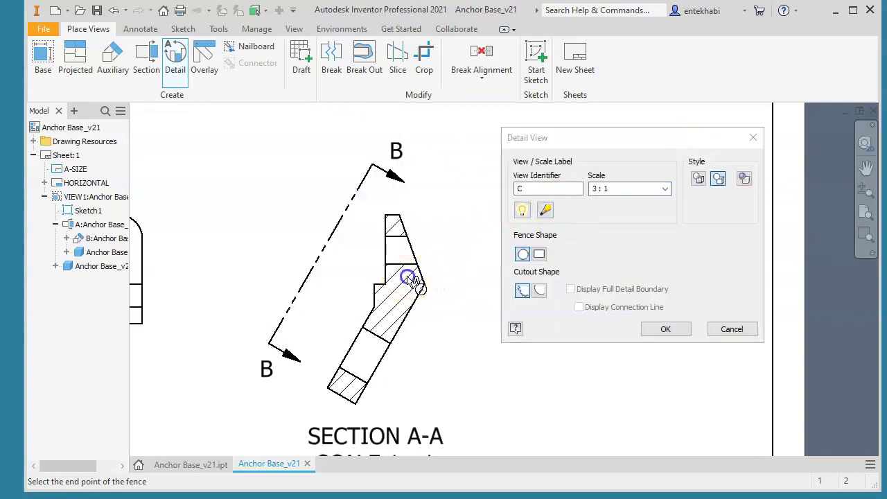
pyautogui.click(427, 208)
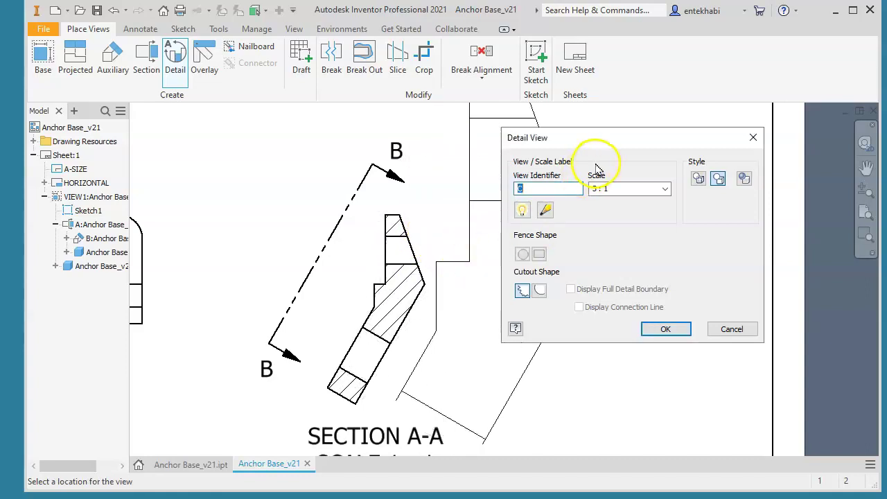
pyautogui.moveTo(628, 142); pyautogui.dragTo(335, 136)
pyautogui.scroll(-2, 594, 263)
pyautogui.scroll(4, 603, 276)
pyautogui.click(603, 281)
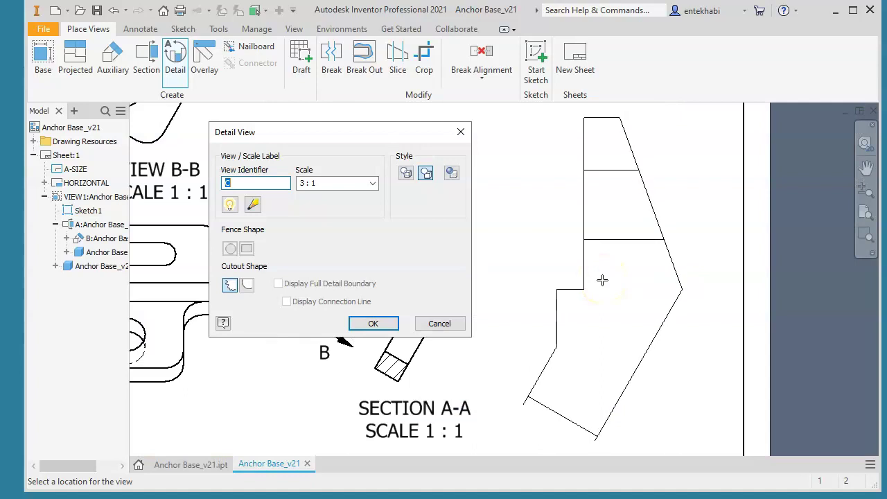
pyautogui.click(604, 280)
pyautogui.click(476, 275)
# Resize the detail C boundary circle on section A-A
pyautogui.click(524, 409)
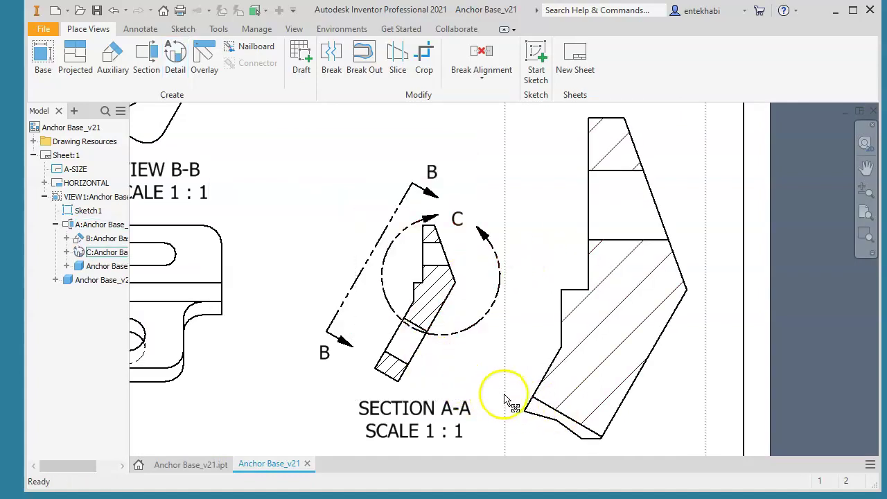
pyautogui.click(501, 407)
pyautogui.press('F2')
pyautogui.moveTo(502, 407)
pyautogui.mouseDown()
pyautogui.moveTo(494, 376)
pyautogui.moveTo(515, 346)
pyautogui.moveTo(511, 333)
pyautogui.moveTo(477, 372)
pyautogui.mouseUp()
pyautogui.click(457, 374)
pyautogui.click(433, 309)
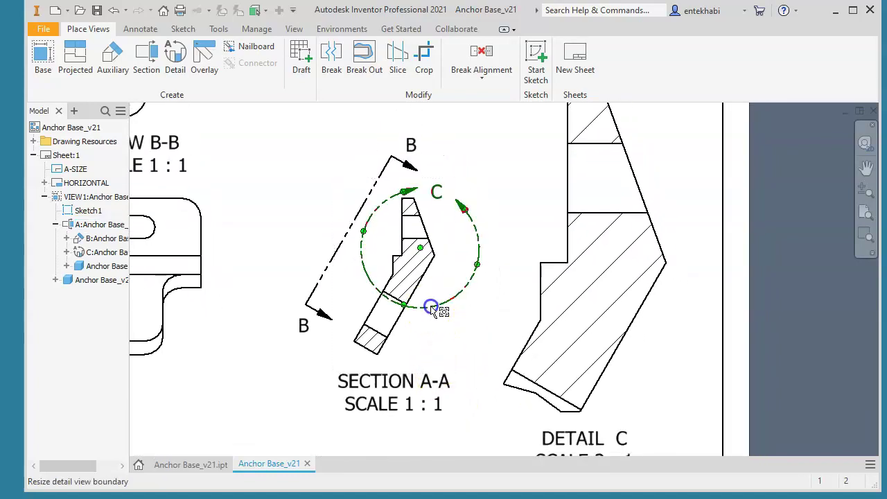
pyautogui.moveTo(430, 306)
pyautogui.mouseDown()
pyautogui.moveTo(422, 321)
pyautogui.moveTo(432, 290)
pyautogui.moveTo(422, 298)
pyautogui.mouseUp()
pyautogui.moveTo(421, 298); pyautogui.dragTo(423, 299)
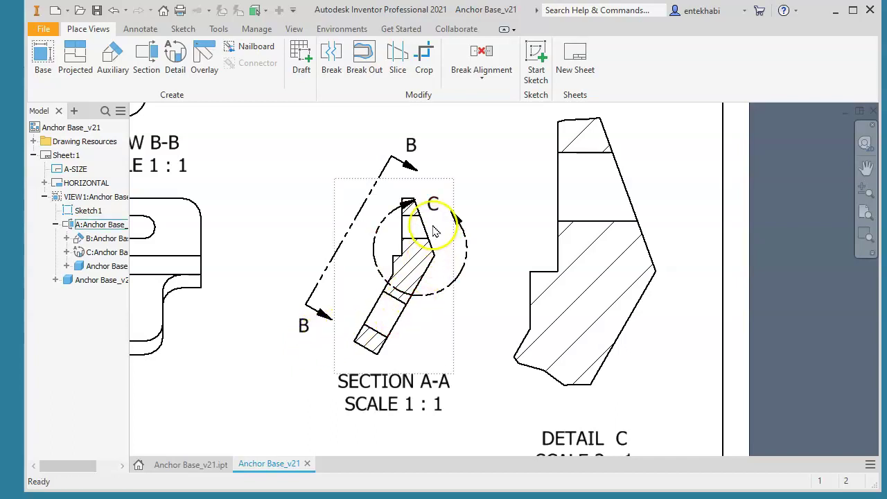
# Shift the detail C circle up-left, enlarge it, and pull the B-B line end outward
pyautogui.click(431, 294)
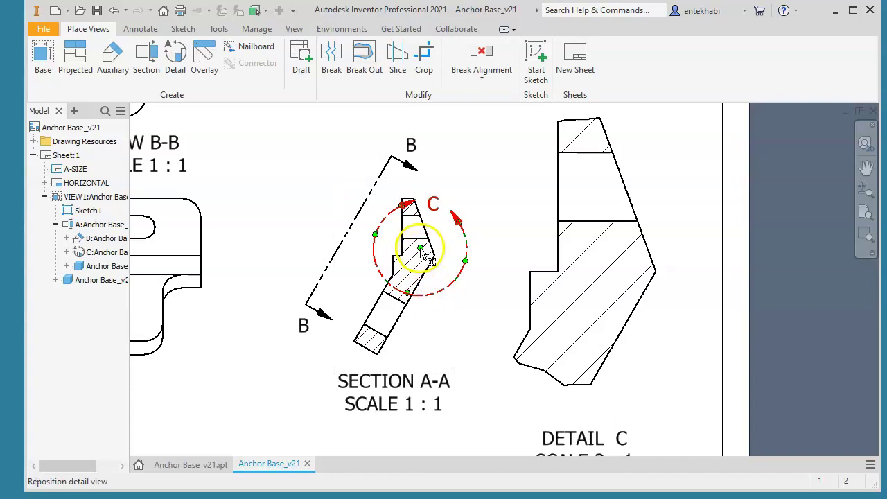
pyautogui.moveTo(428, 254); pyautogui.dragTo(414, 237)
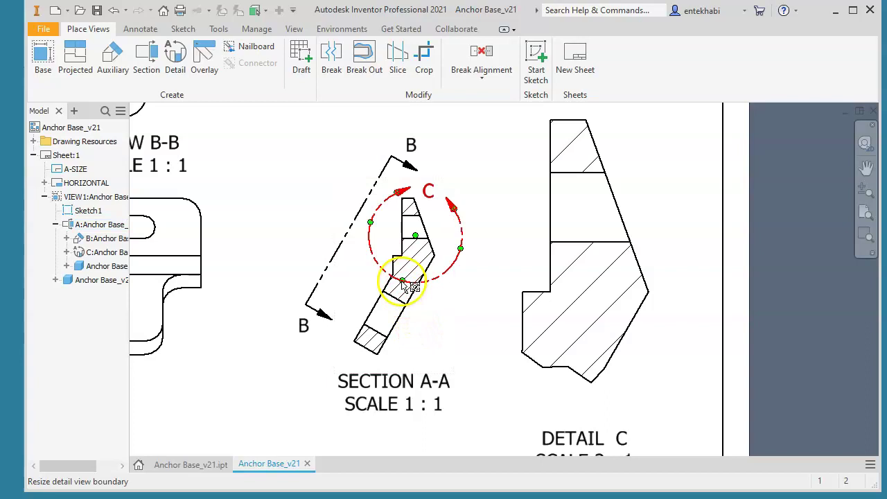
pyautogui.moveTo(393, 291); pyautogui.dragTo(393, 298)
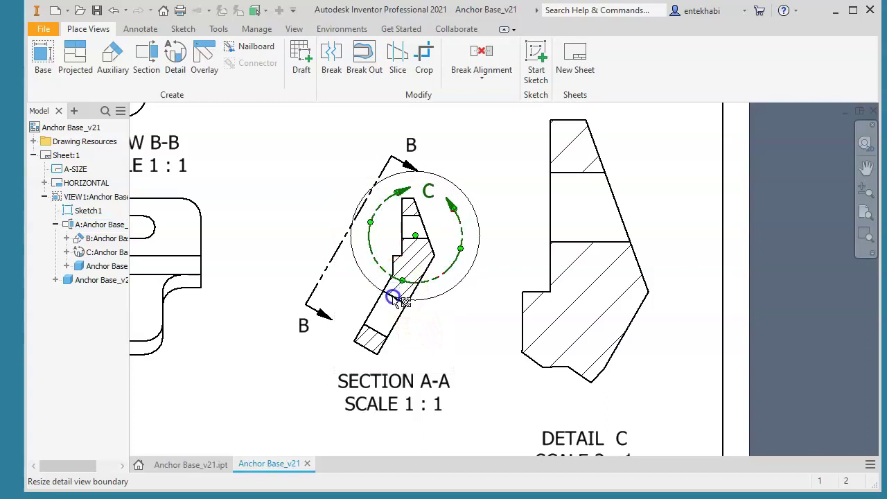
pyautogui.moveTo(393, 296); pyautogui.dragTo(395, 296)
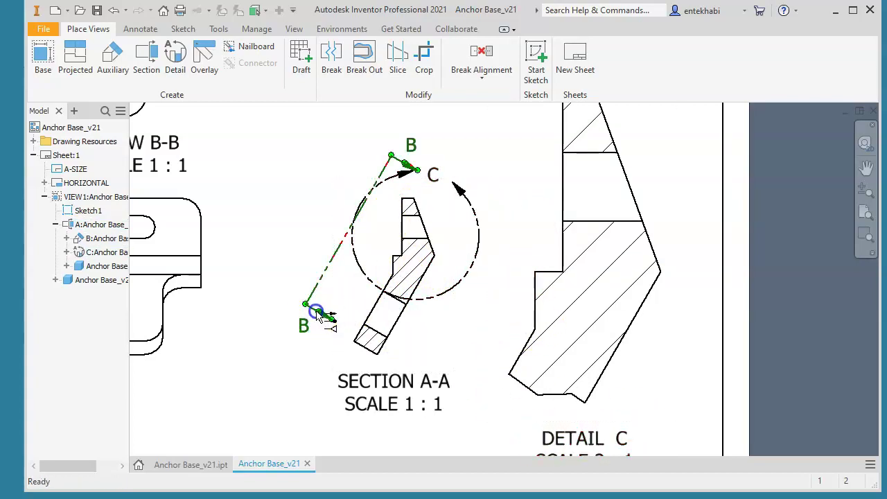
pyautogui.moveTo(306, 300); pyautogui.dragTo(298, 296)
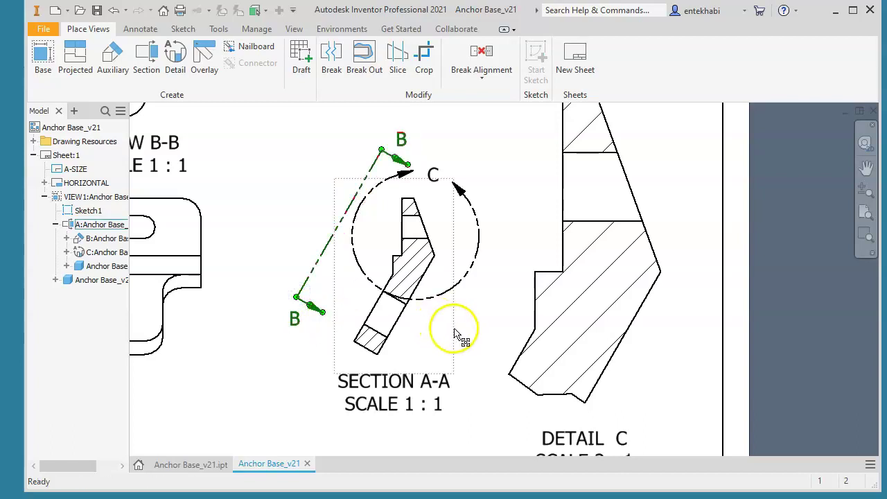
pyautogui.scroll(2, 485, 347)
pyautogui.scroll(-6, 485, 346)
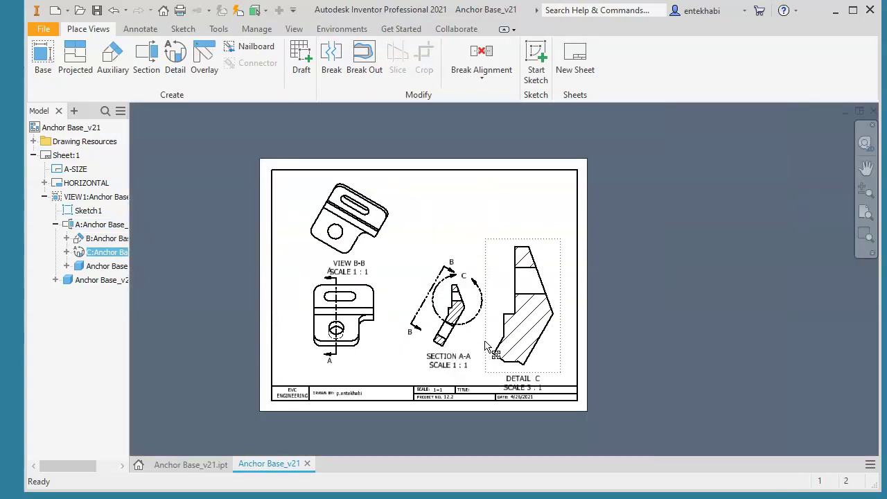
# Nudge the A-A section line, then preview a projected isometric view placement
pyautogui.moveTo(335, 327); pyautogui.dragTo(337, 298)
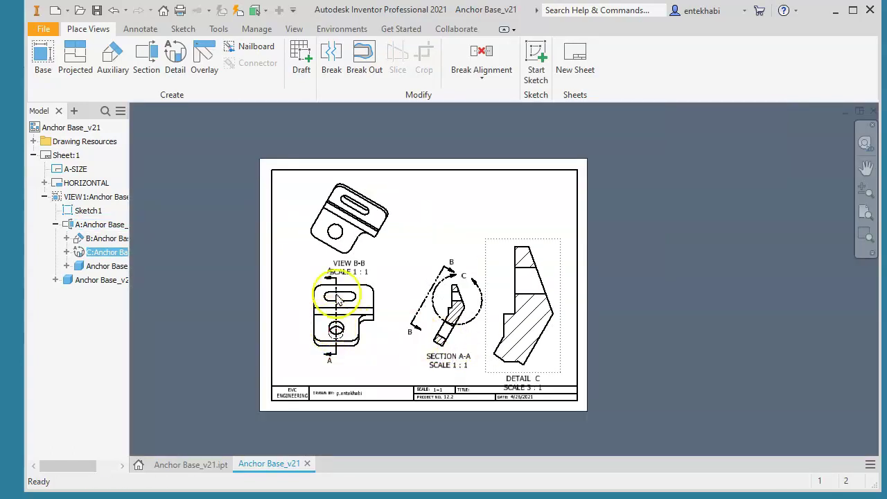
pyautogui.click(75, 62)
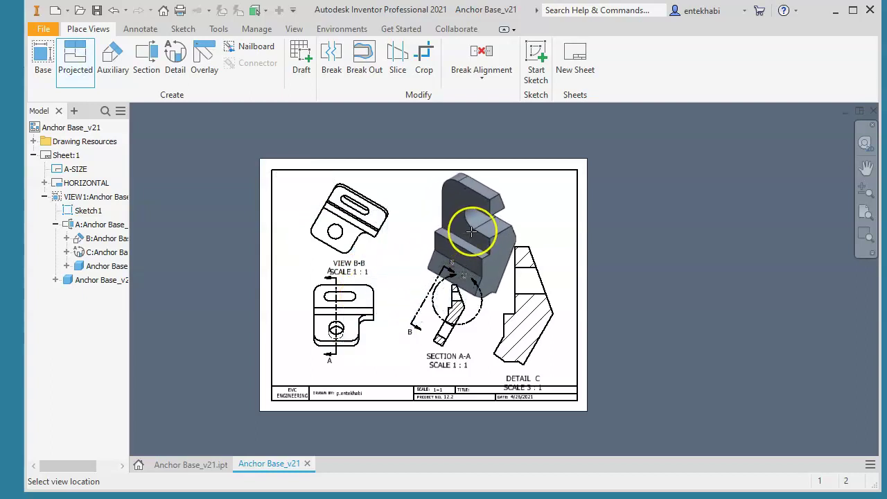
pyautogui.moveTo(471, 232); pyautogui.dragTo(50, 62)
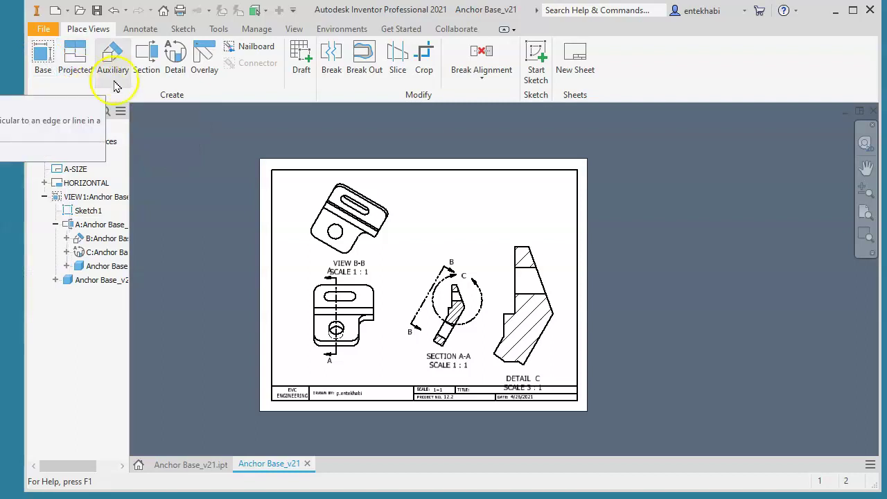
# Place an isometric base view of the Anchor Base at the top right of the sheet
pyautogui.click(46, 66)
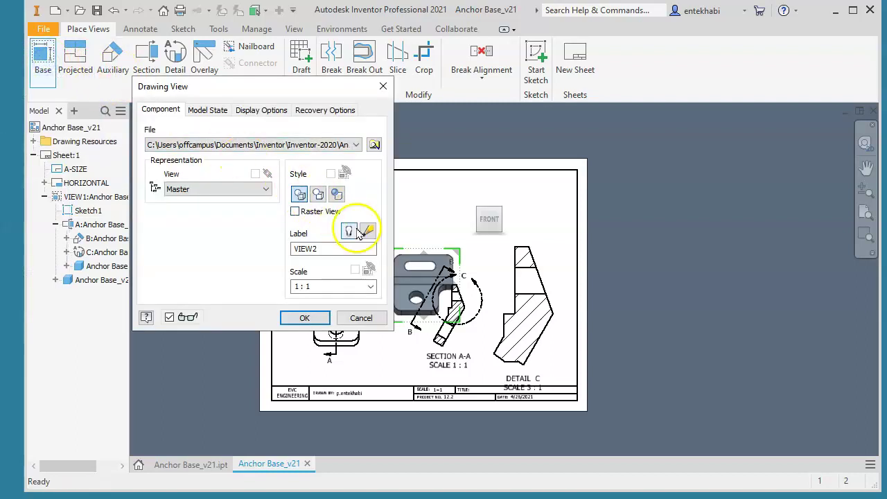
pyautogui.click(472, 199)
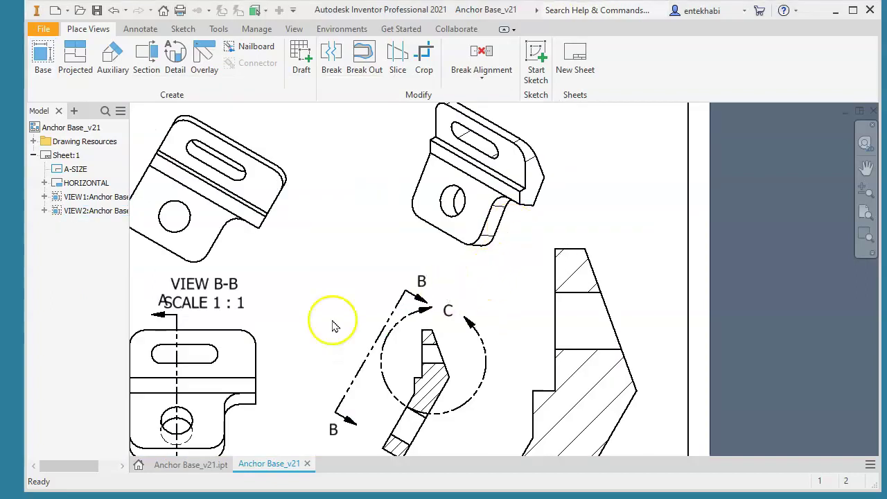
pyautogui.click(386, 371)
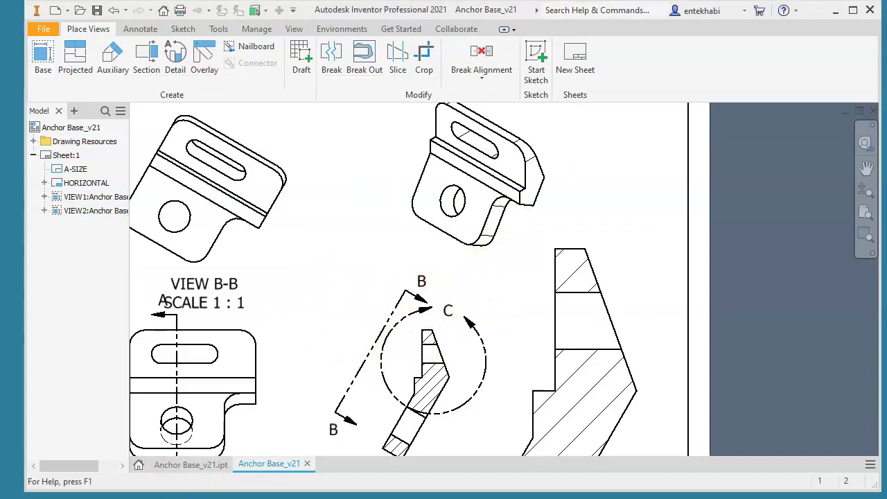
# Change the isometric view's style to Shaded
pyautogui.rightClick(513, 225)
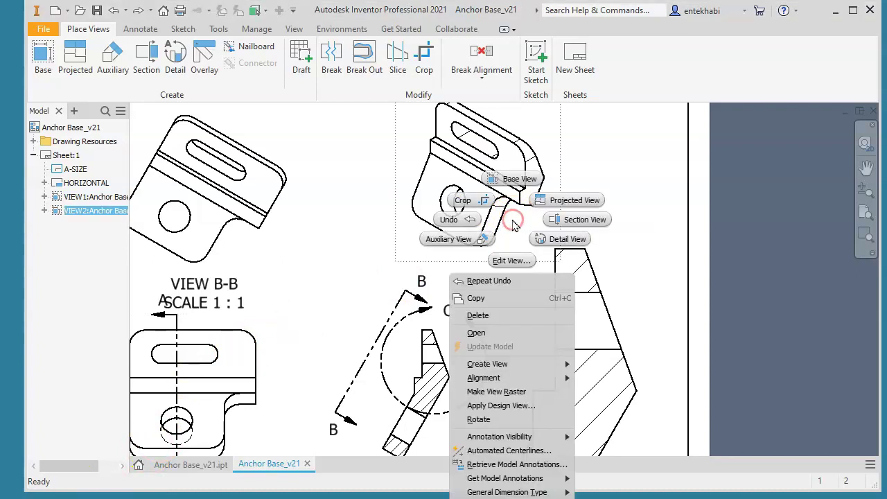
pyautogui.click(511, 254)
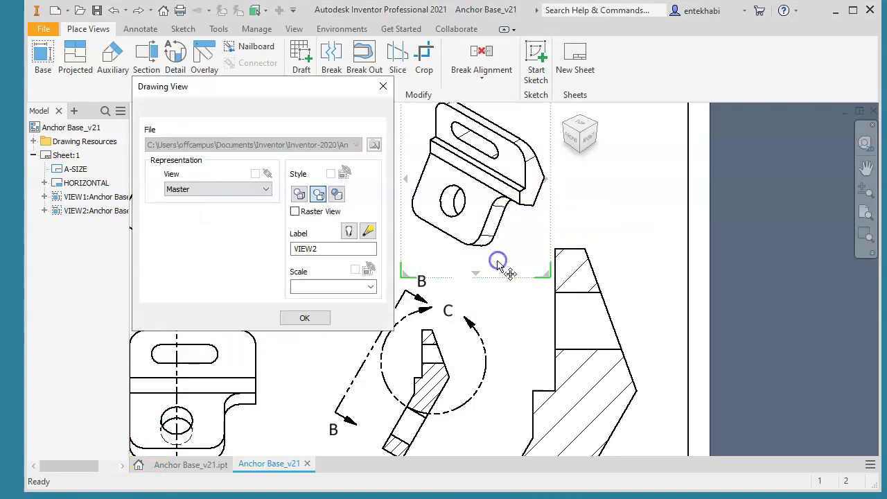
pyautogui.click(337, 196)
pyautogui.click(303, 317)
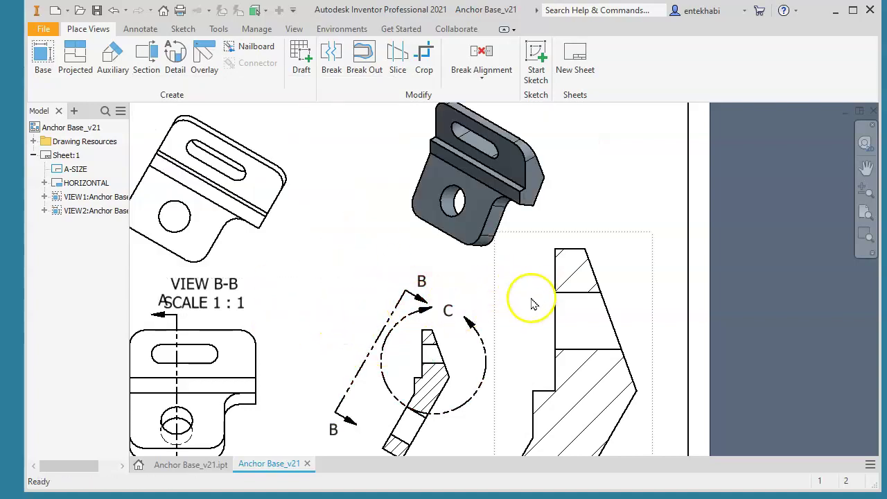
pyautogui.scroll(-2, 521, 307)
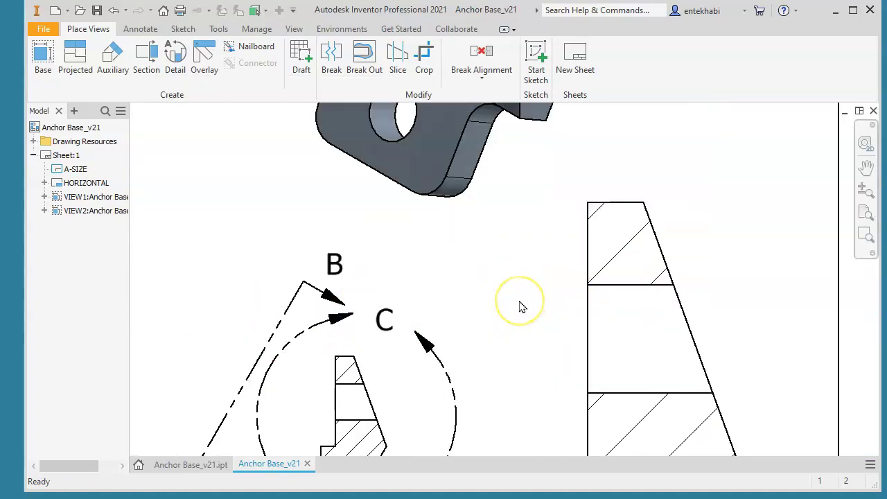
pyautogui.scroll(5, 521, 307)
pyautogui.moveTo(521, 307)
pyautogui.mouseDown(button='middle')
pyautogui.moveTo(554, 278)
pyautogui.moveTo(557, 257)
pyautogui.mouseUp(button='middle')
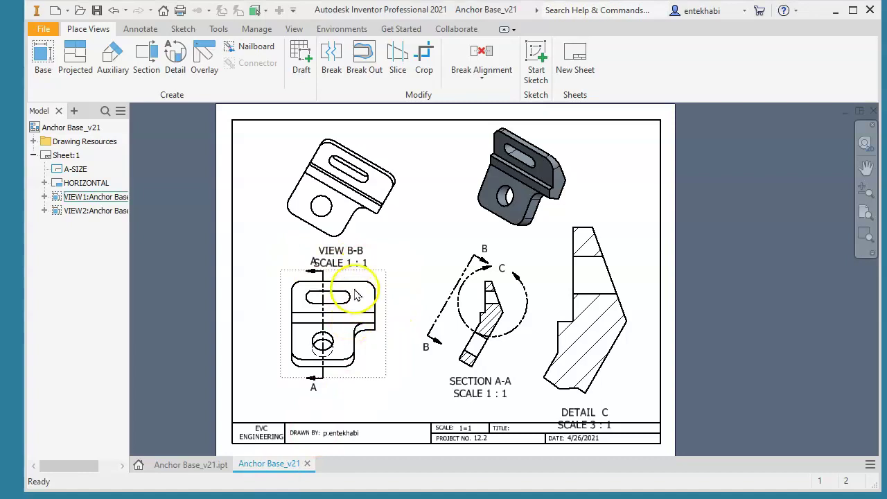
pyautogui.scroll(-3, 360, 284)
pyautogui.scroll(6, 357, 277)
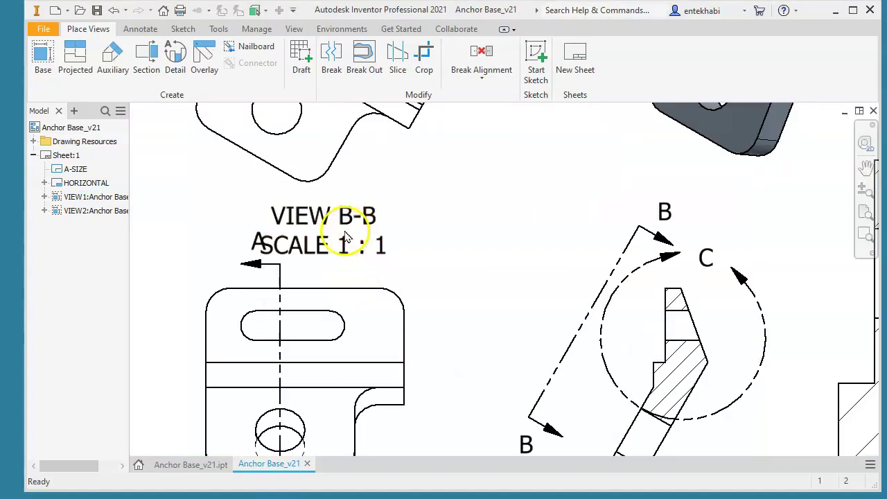
# Set the VIEW B-B label text height to 0.125 in
pyautogui.doubleClick(338, 246)
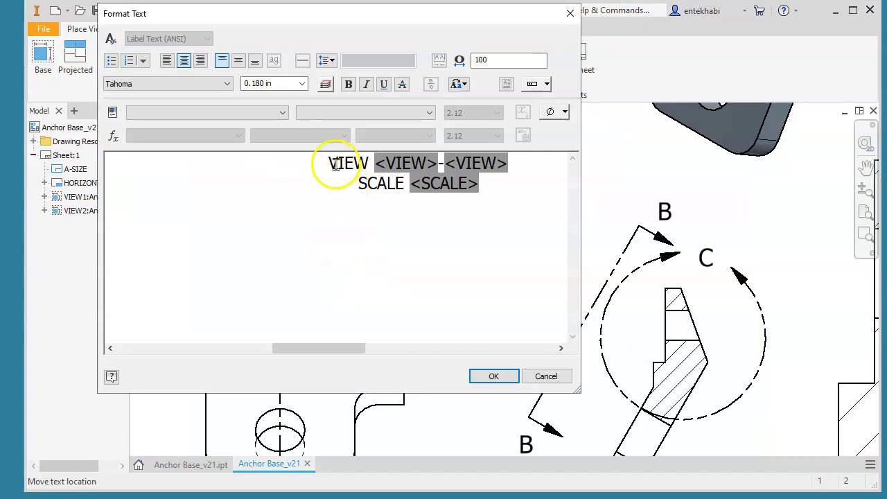
pyautogui.moveTo(329, 162); pyautogui.dragTo(512, 190)
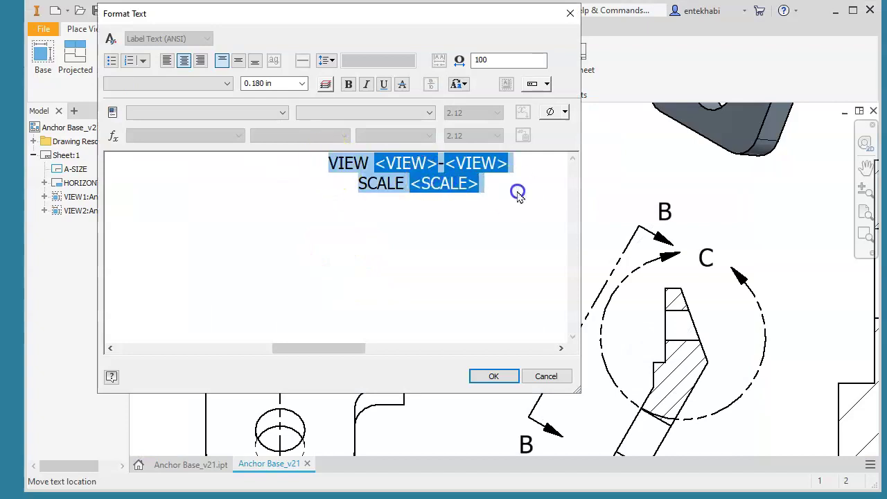
pyautogui.click(302, 84)
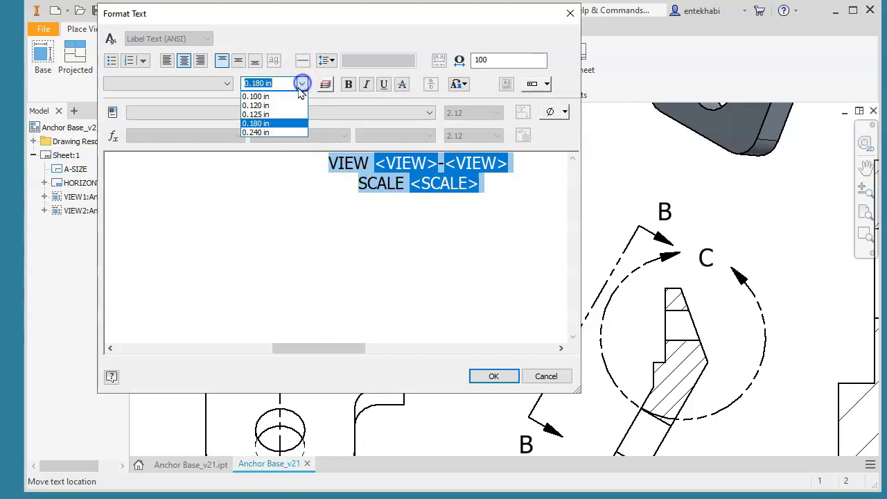
pyautogui.click(268, 115)
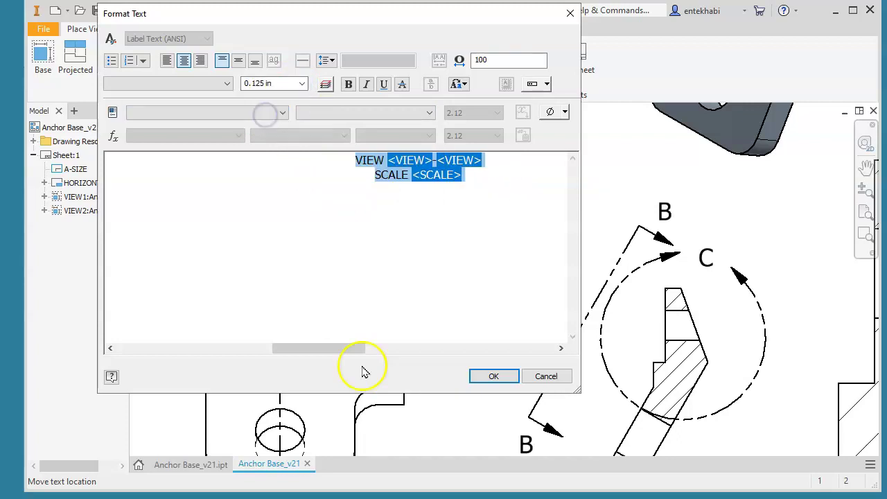
pyautogui.click(490, 377)
# Set the DETAIL C label text height to 0.125 in
pyautogui.scroll(-2, 456, 350)
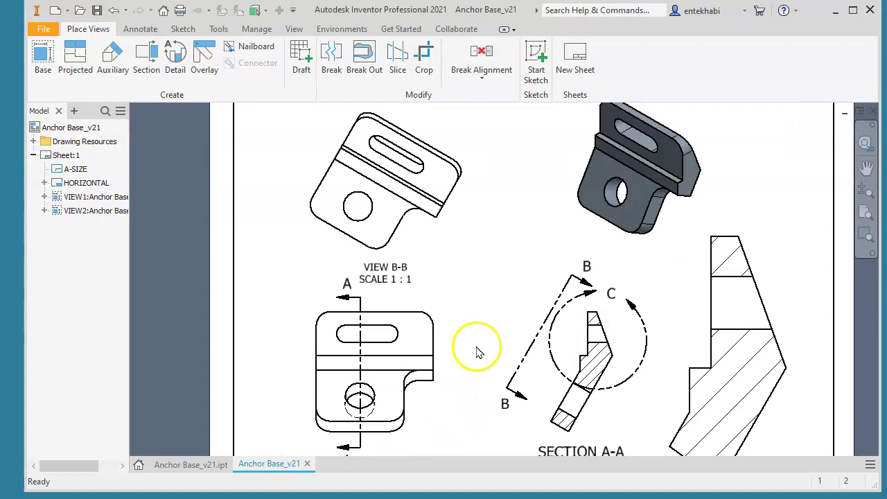
pyautogui.moveTo(477, 352); pyautogui.dragTo(333, 178, button='middle')
pyautogui.scroll(-2, 378, 257)
pyautogui.scroll(3, 454, 278)
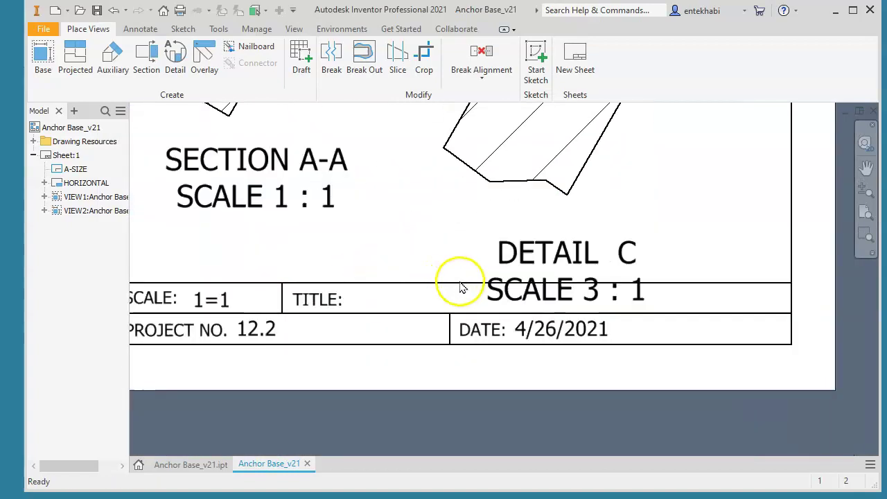
pyautogui.doubleClick(544, 248)
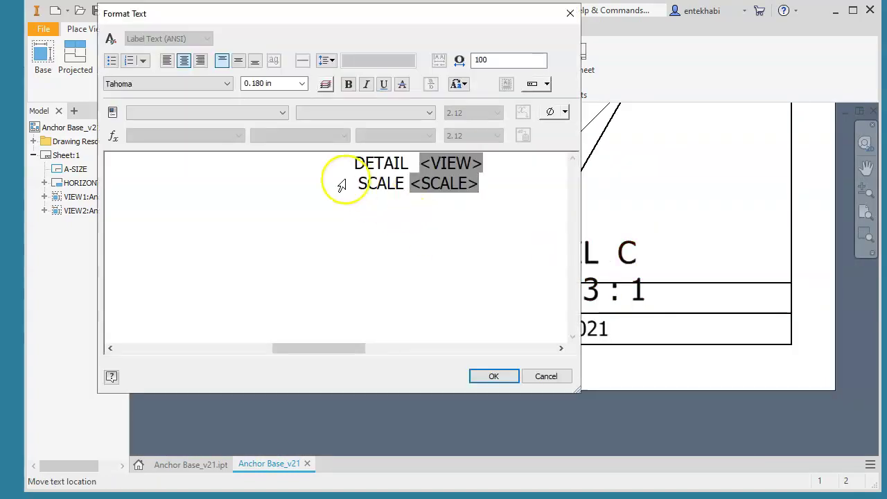
pyautogui.moveTo(350, 165); pyautogui.dragTo(513, 198)
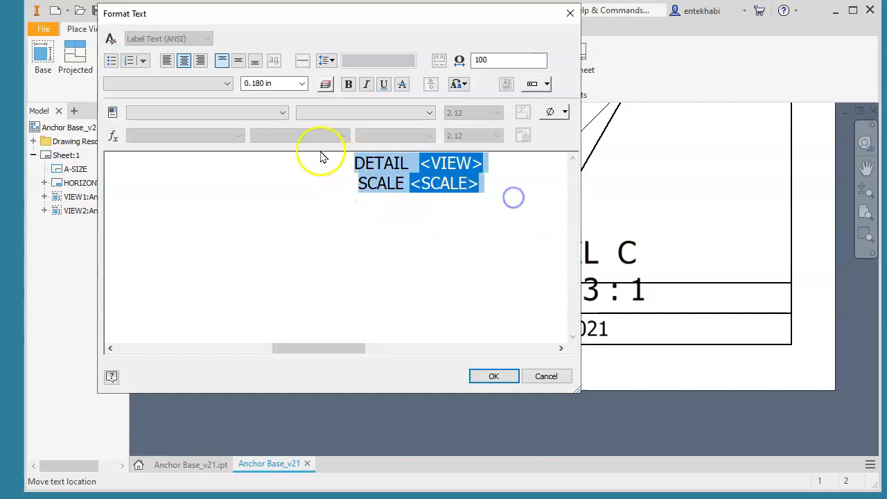
pyautogui.click(302, 84)
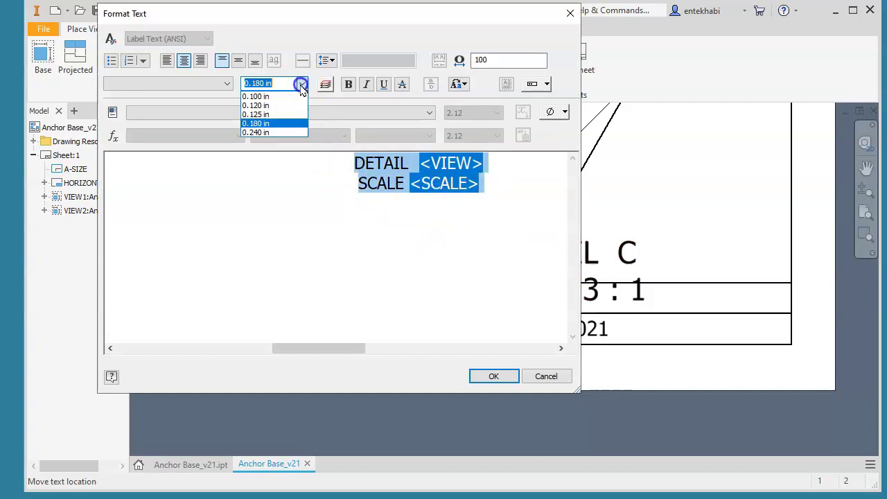
pyautogui.click(272, 114)
pyautogui.click(491, 381)
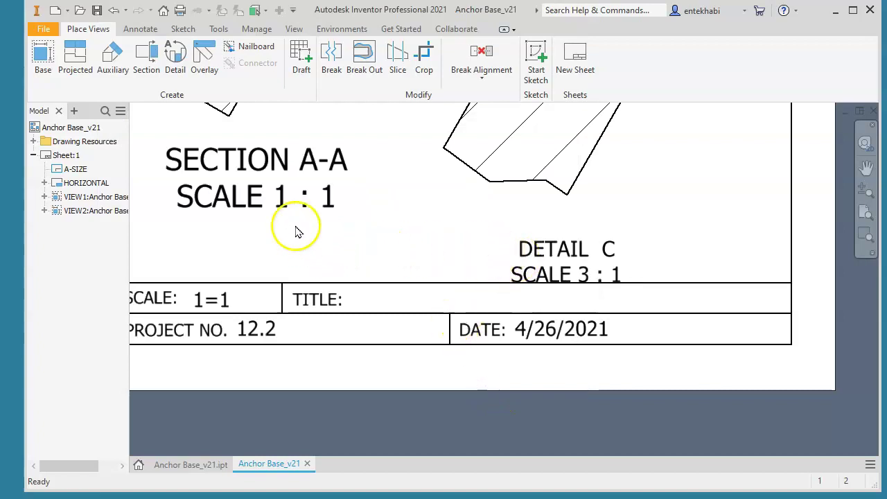
# Set the SECTION A-A label text height to 0.125 in
pyautogui.doubleClick(284, 194)
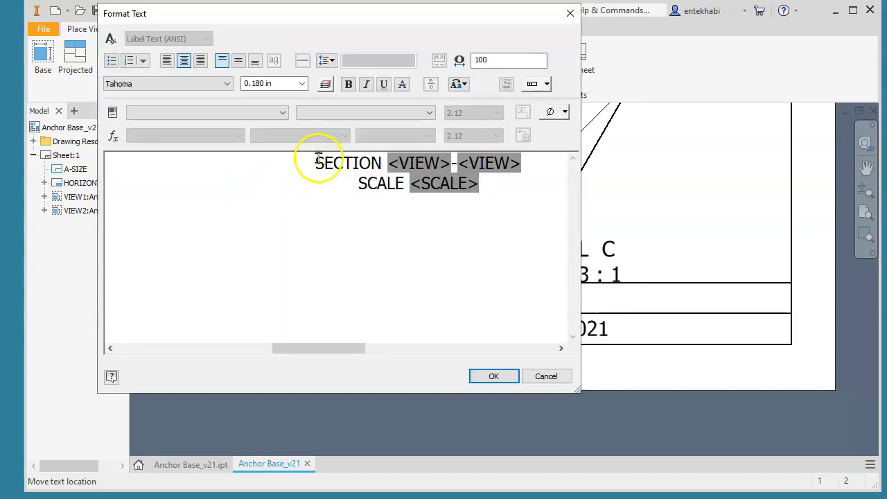
pyautogui.moveTo(315, 160); pyautogui.dragTo(508, 194)
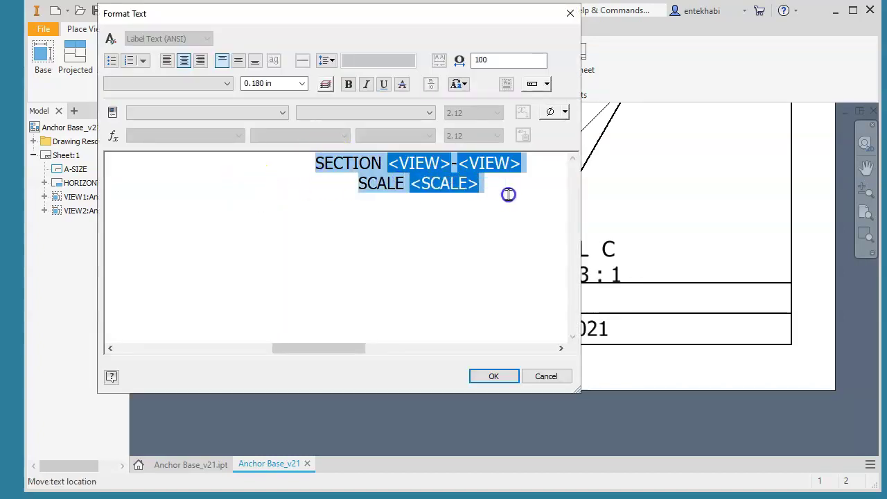
pyautogui.click(303, 84)
pyautogui.click(260, 113)
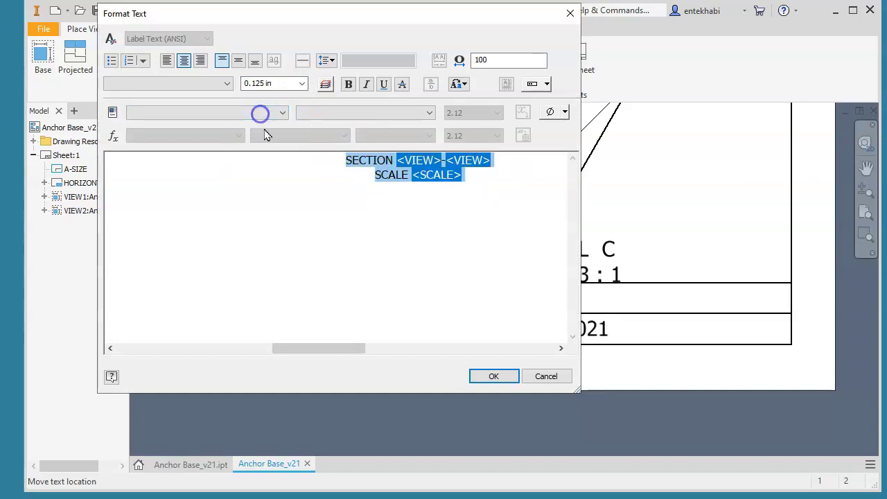
pyautogui.click(476, 379)
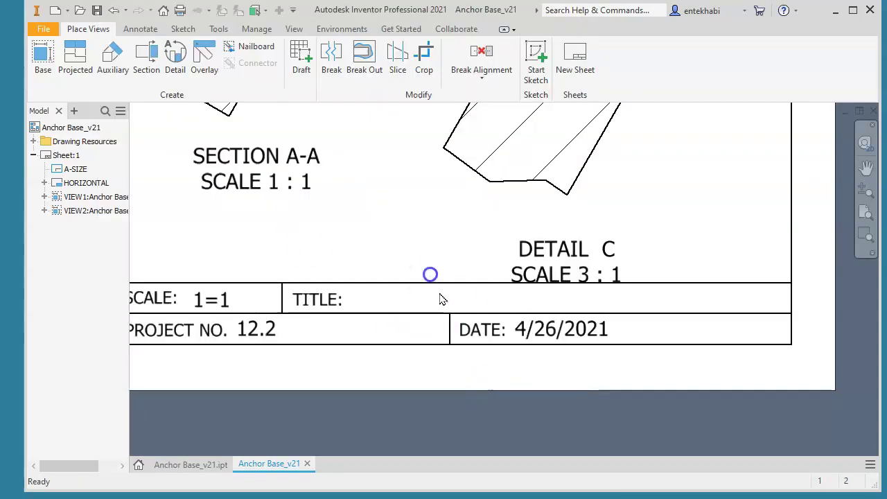
# Drag the DETAIL C label up and left so it sits centred under its detail view
pyautogui.moveTo(446, 305)
pyautogui.mouseDown(button='middle')
pyautogui.moveTo(473, 368)
pyautogui.moveTo(471, 409)
pyautogui.mouseUp(button='middle')
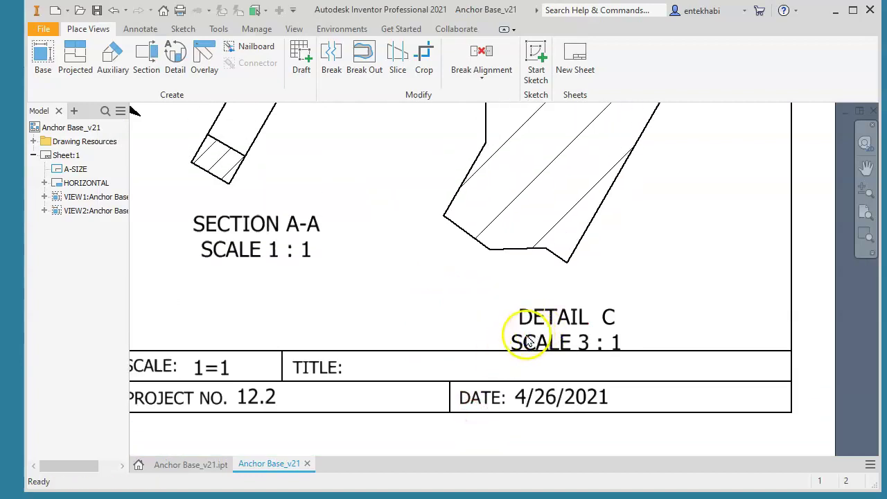
pyautogui.moveTo(528, 341); pyautogui.dragTo(498, 309)
pyautogui.scroll(-1, 388, 315)
pyautogui.scroll(2, 390, 313)
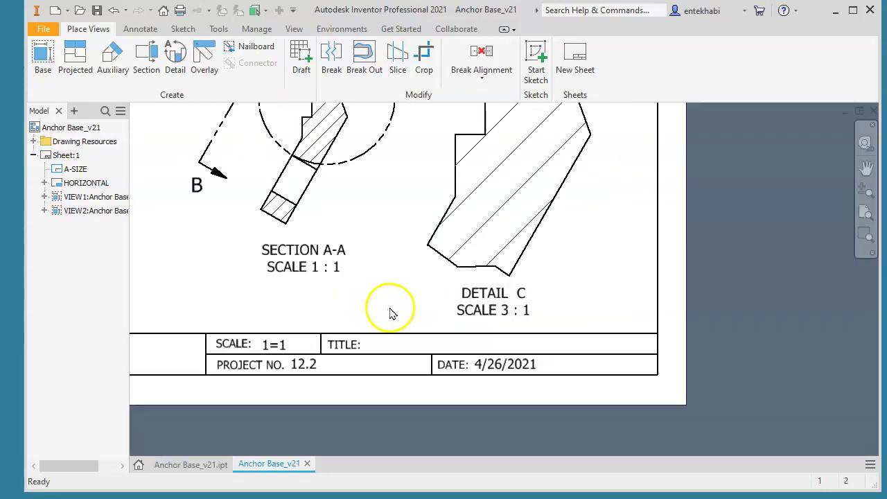
# Pan and zoom around the sheet to review all five views and their smaller labels
pyautogui.moveTo(420, 293)
pyautogui.mouseDown(button='middle')
pyautogui.moveTo(556, 449)
pyautogui.moveTo(612, 498)
pyautogui.moveTo(609, 488)
pyautogui.mouseUp(button='middle')
pyautogui.moveTo(458, 333)
pyautogui.mouseDown(button='middle')
pyautogui.moveTo(483, 370)
pyautogui.moveTo(582, 373)
pyautogui.moveTo(594, 394)
pyautogui.moveTo(597, 447)
pyautogui.mouseUp(button='middle')
pyautogui.moveTo(817, 498)
pyautogui.mouseDown(button='middle')
pyautogui.moveTo(653, 498)
pyautogui.moveTo(612, 466)
pyautogui.mouseUp(button='middle')
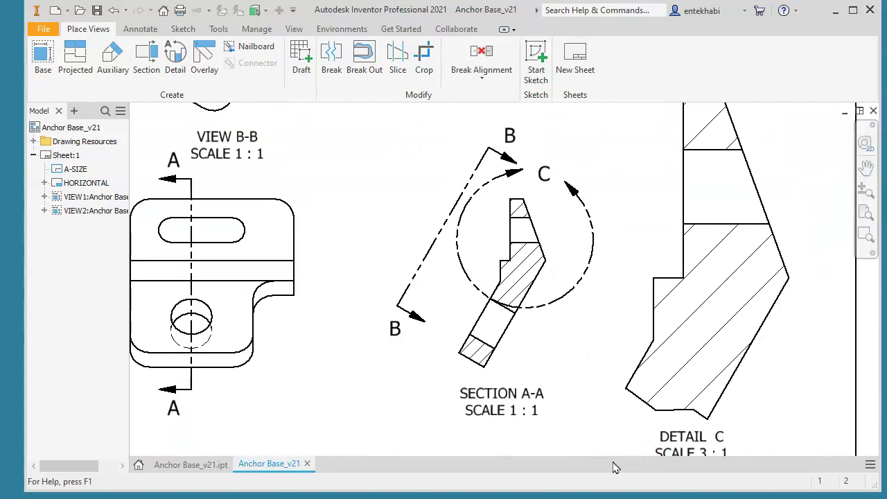
pyautogui.scroll(-5, 561, 395)
pyautogui.scroll(5, 561, 395)
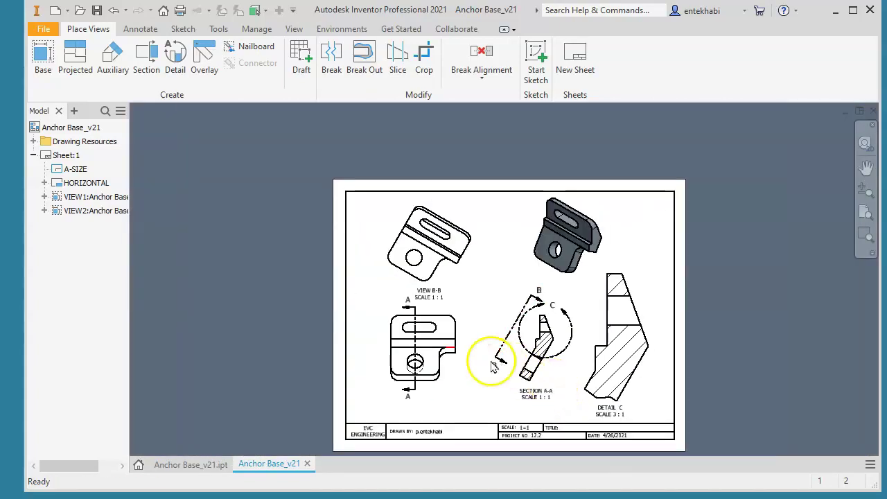